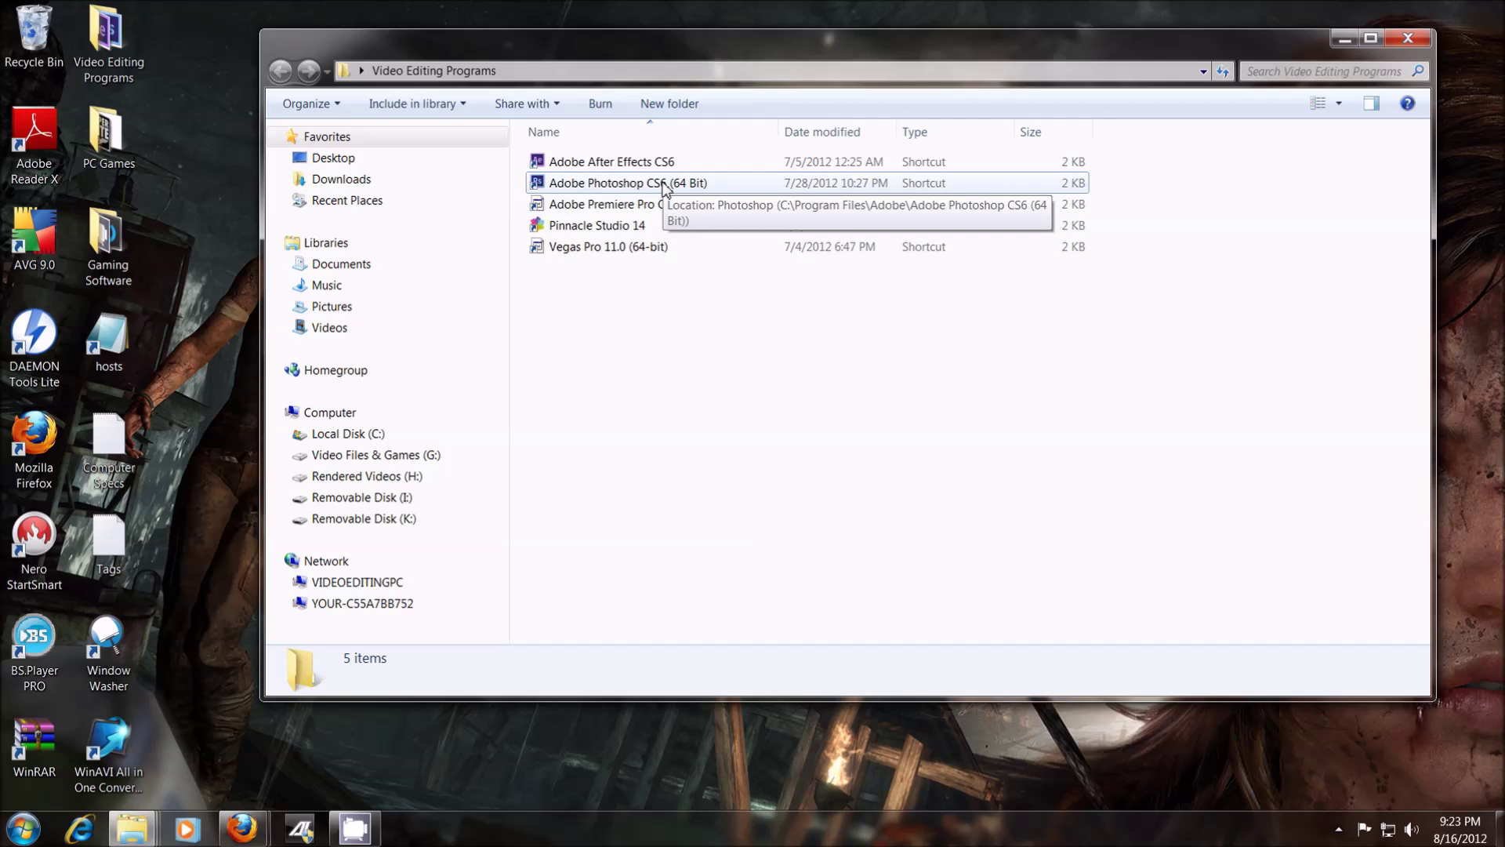
Launch Adobe Photoshop CS6 (64 Bit) from its shortcut in the Video Editing Programs folder.
double_click(663, 185)
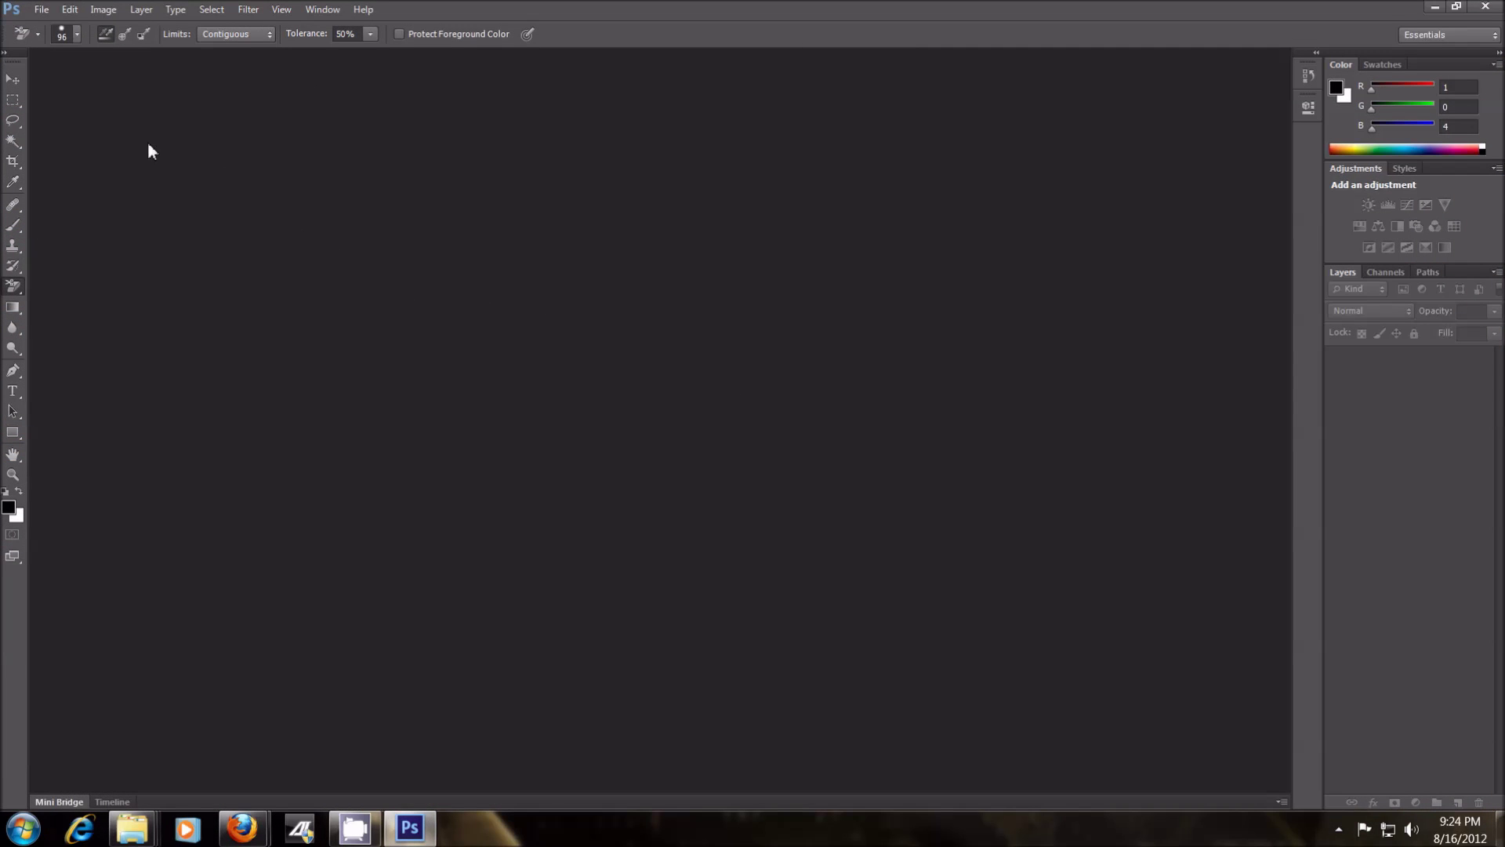
Create Untitled-1, a new 3840 × 1080 pixel document with a white background.
left_click(41, 9)
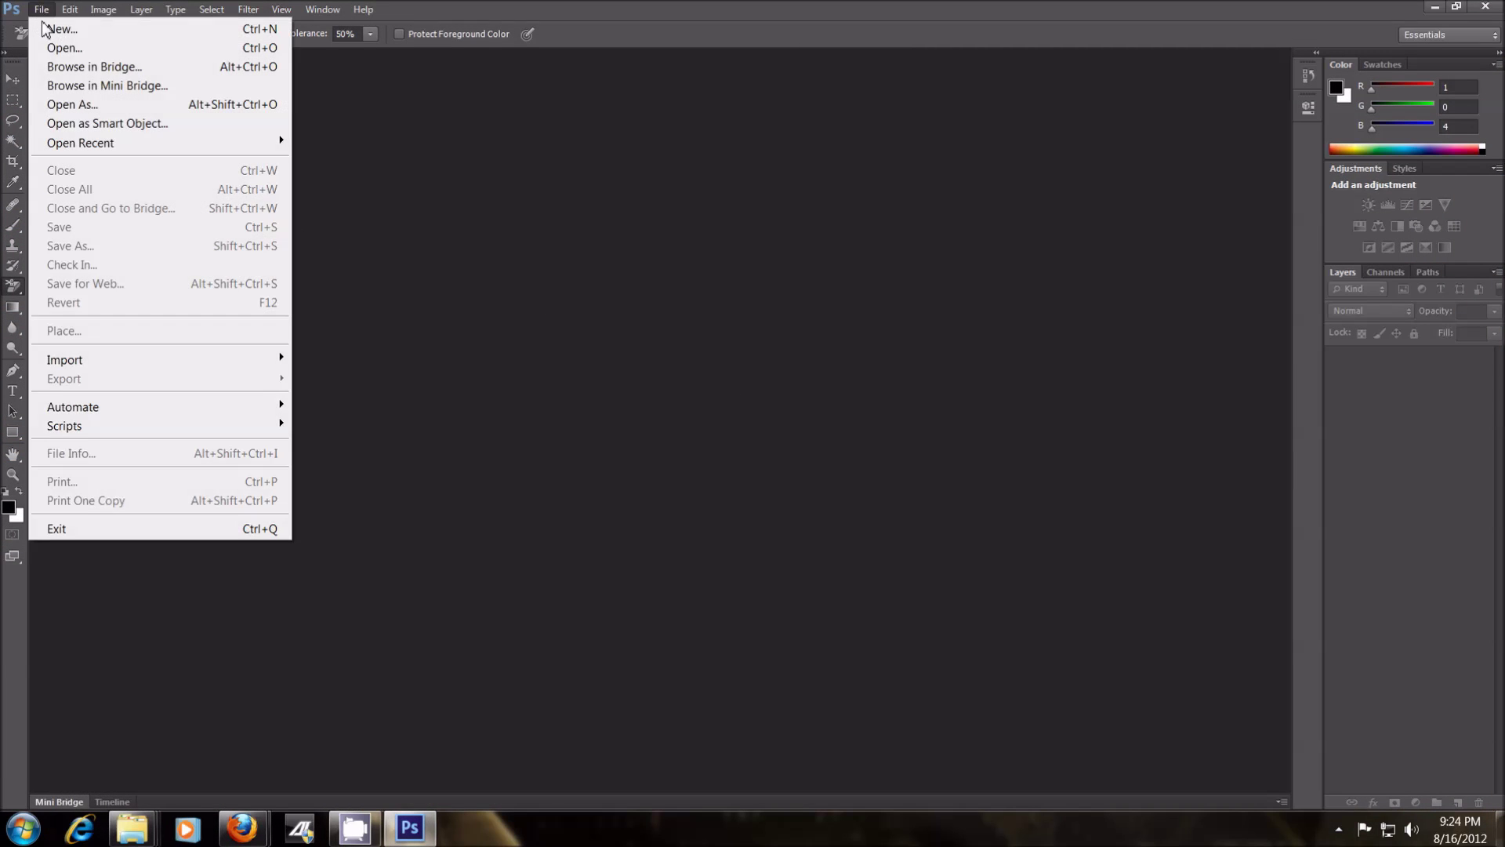
left_click(55, 29)
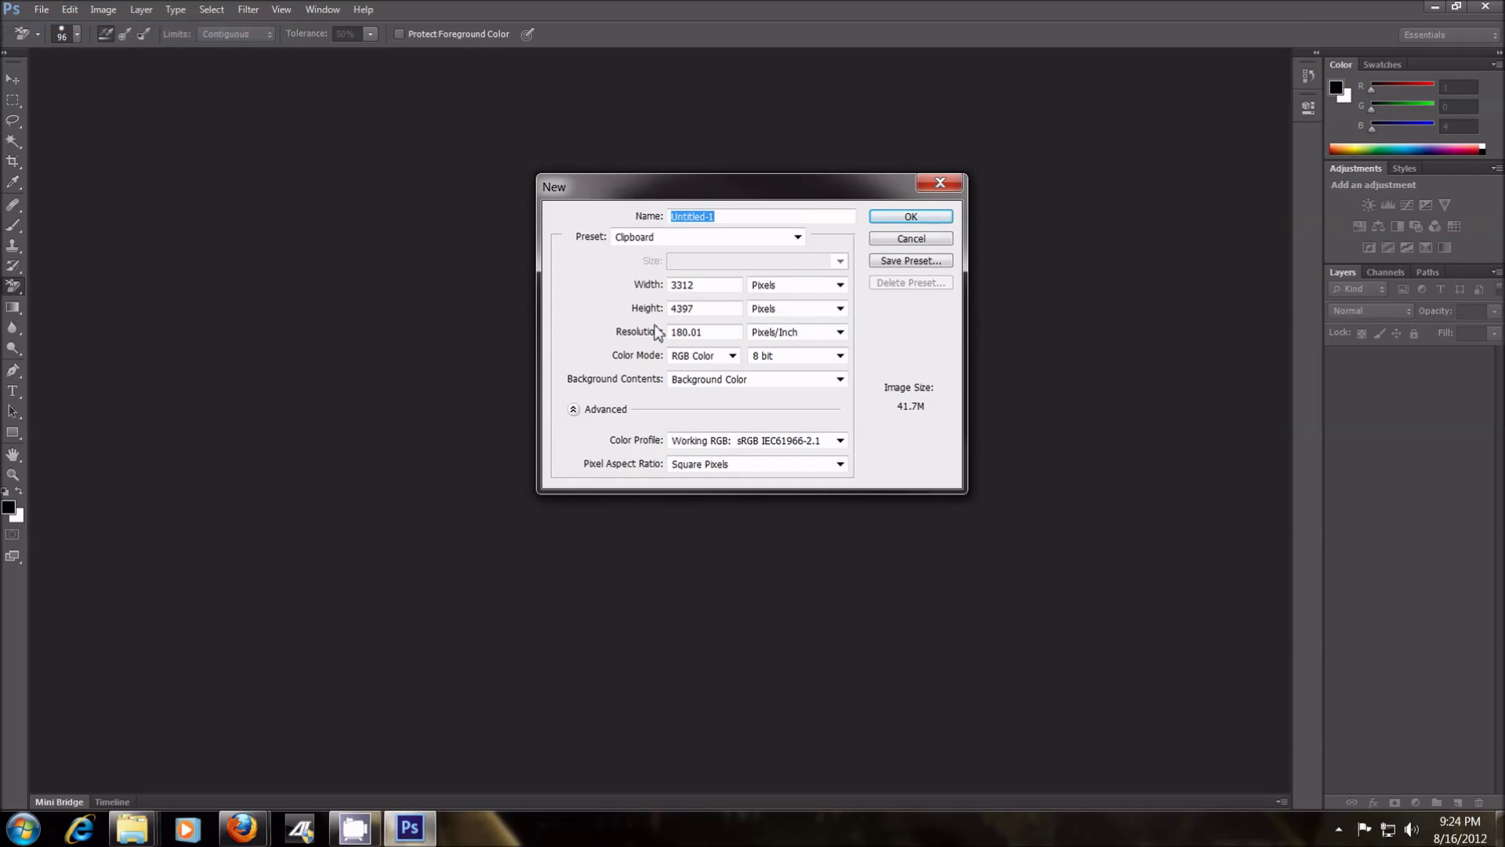
double_click(737, 285)
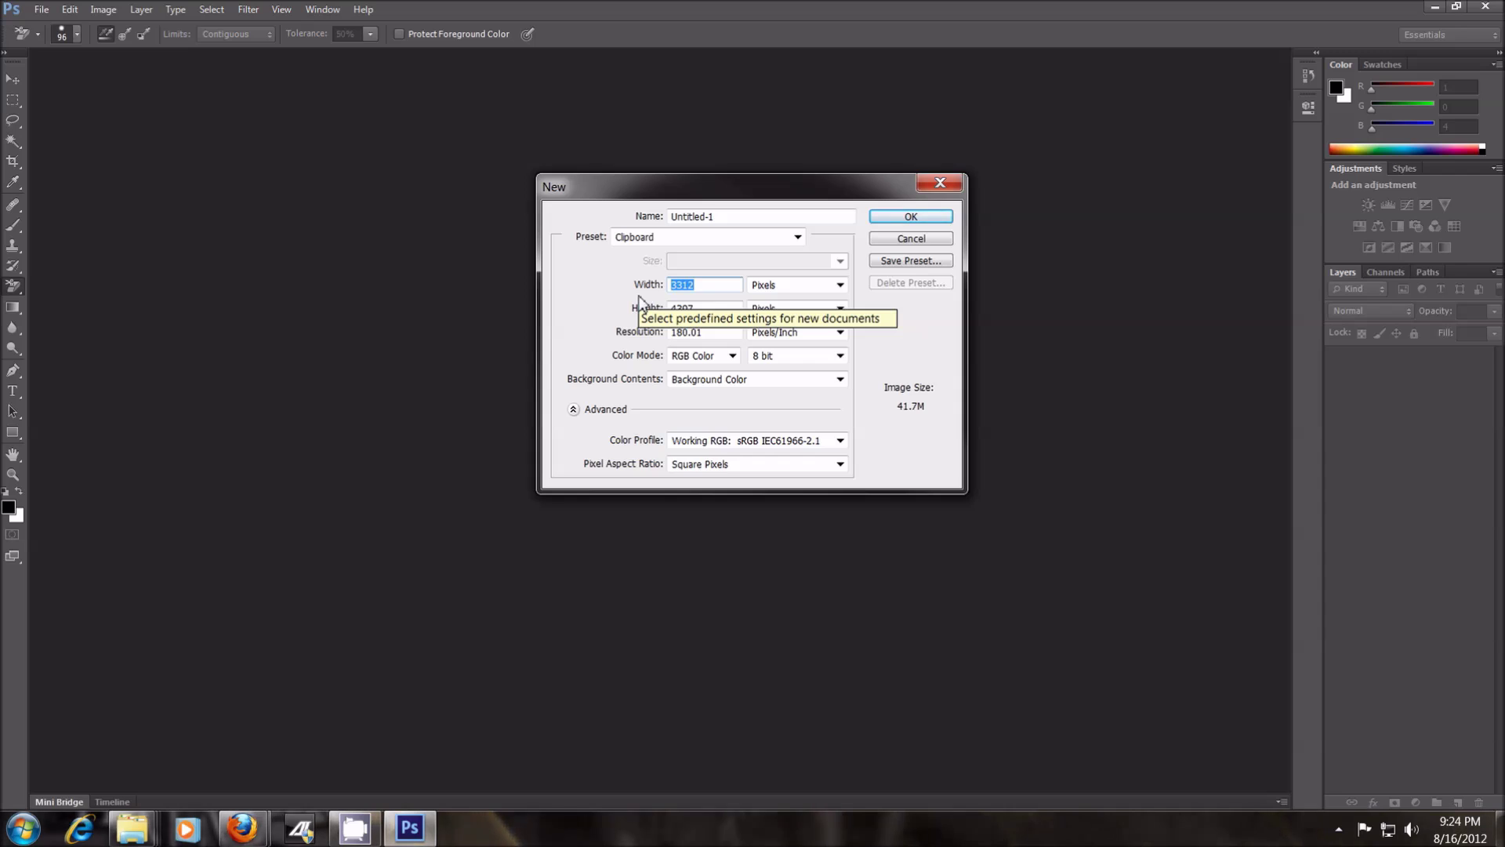
type("385")
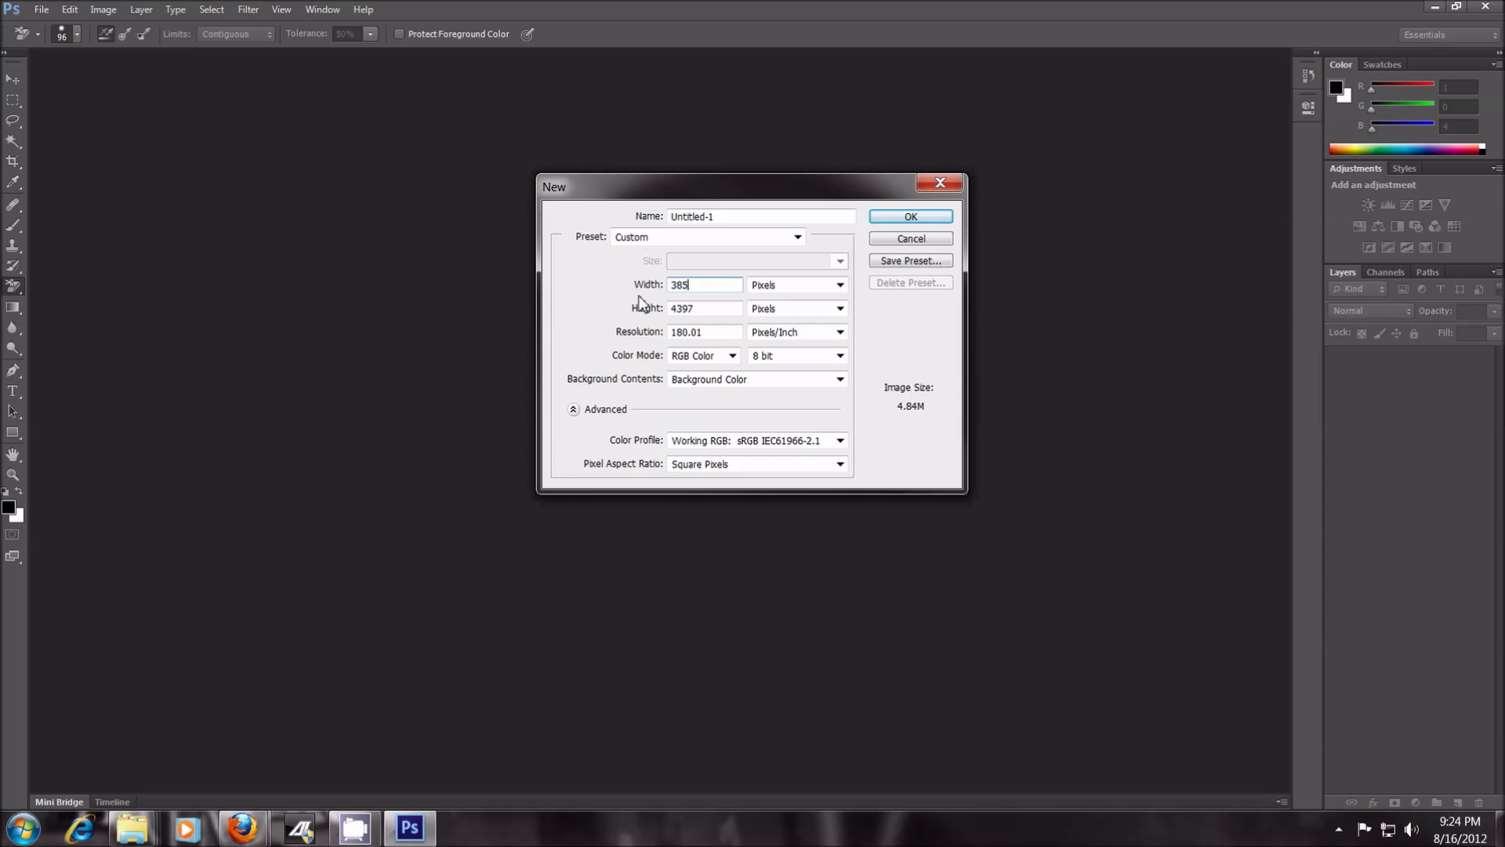
key("BackSpace")
type("40")
key("Tab")
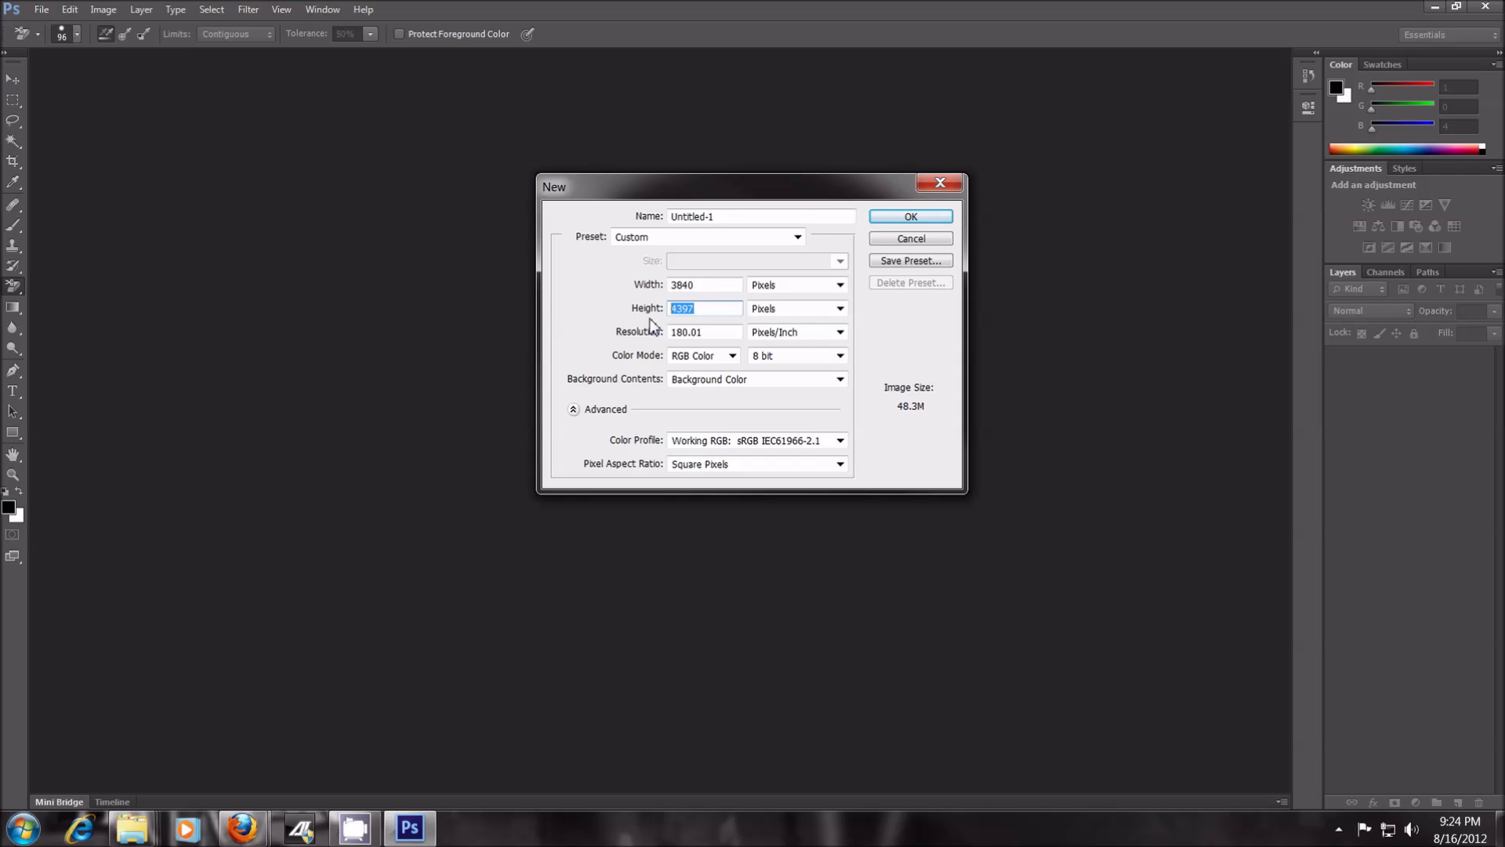
type("1080")
left_click(895, 217)
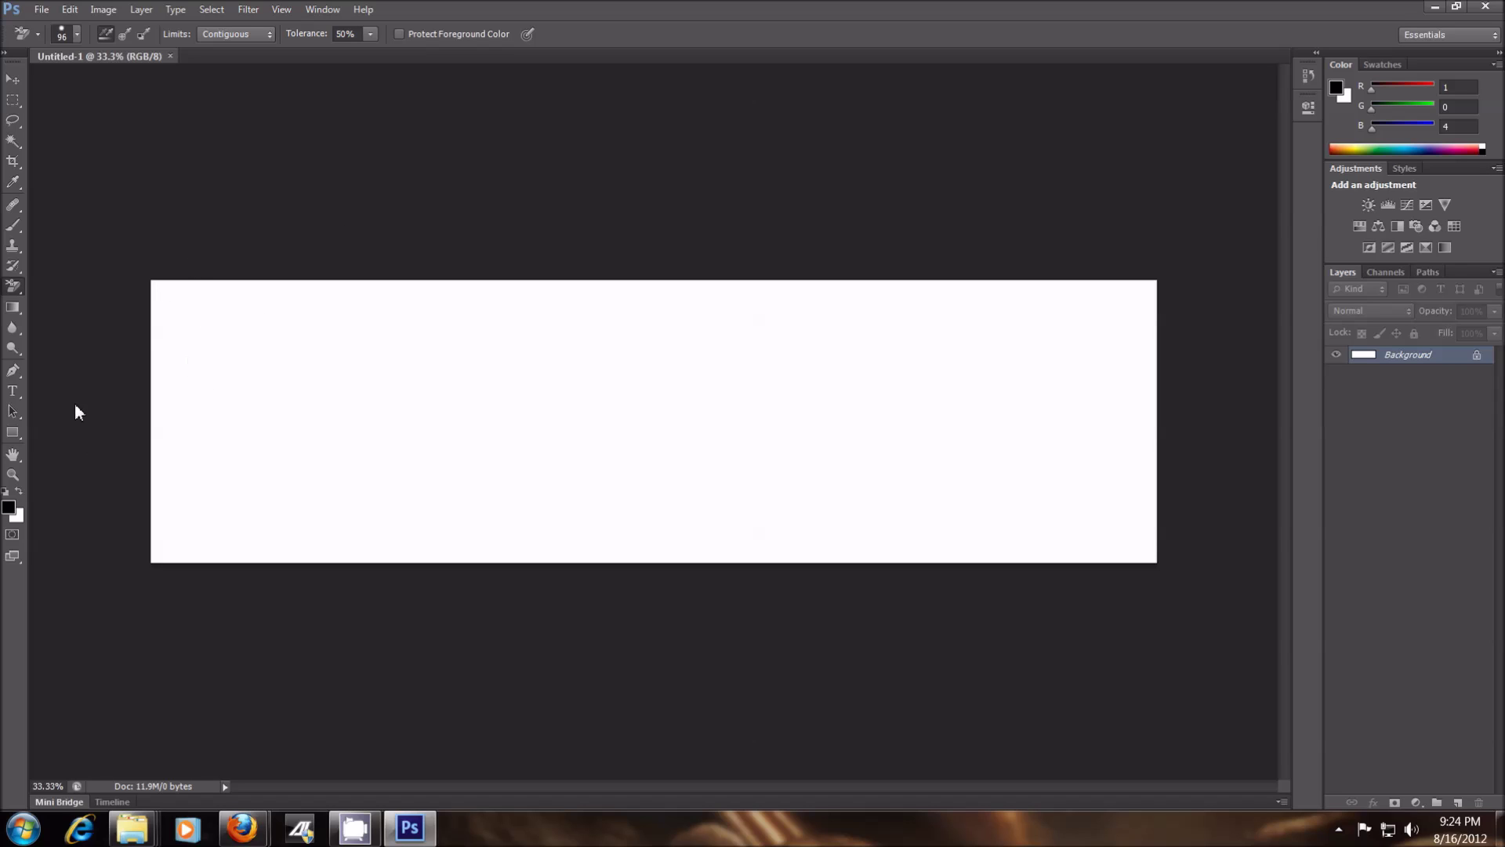
Fill the white Untitled-1 background with solid black using the Paint Bucket Tool.
left_click(14, 312)
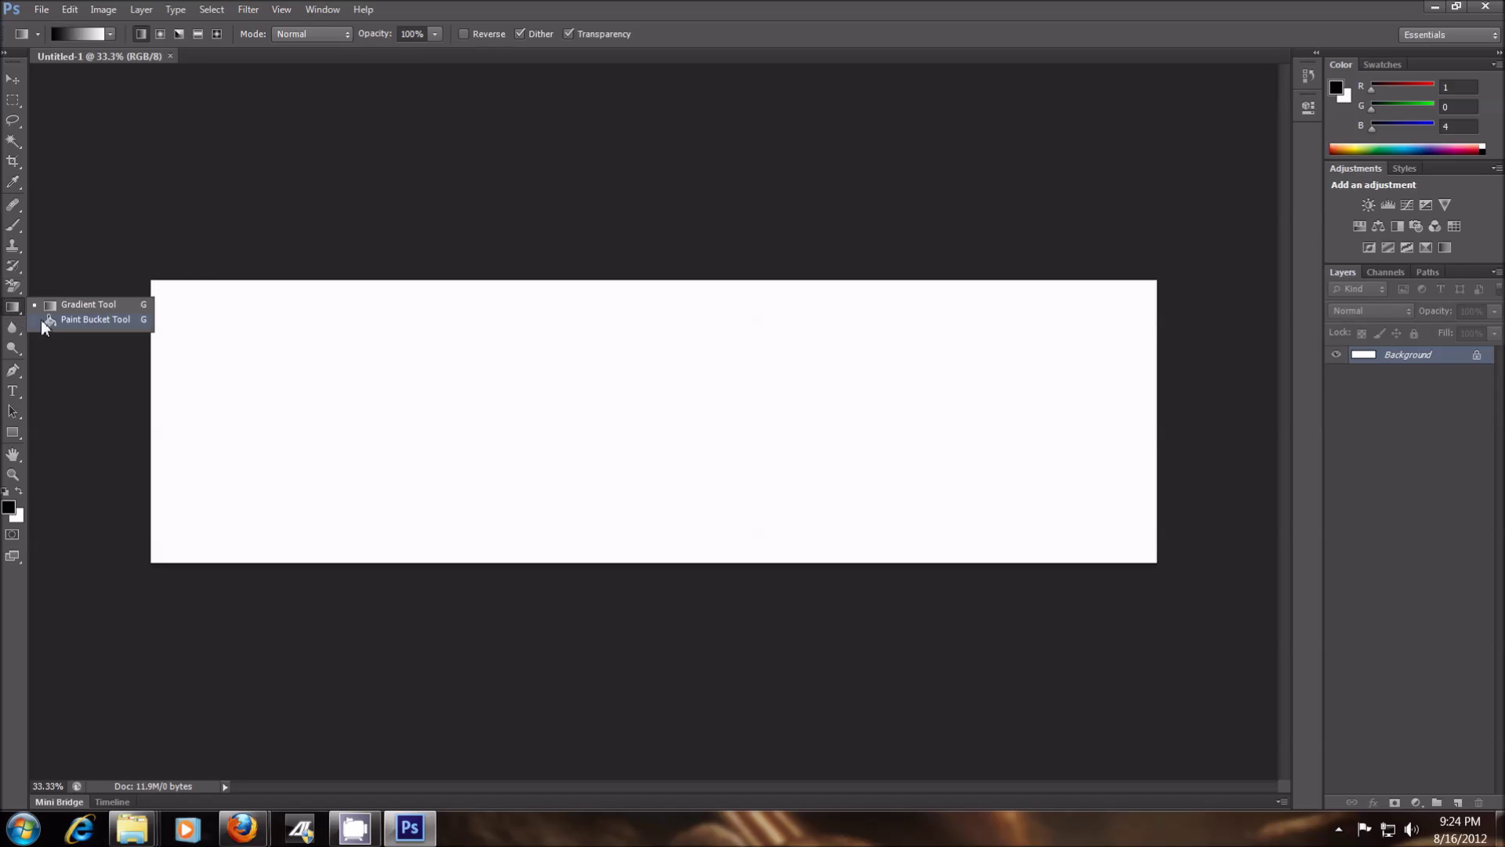
left_click(85, 320)
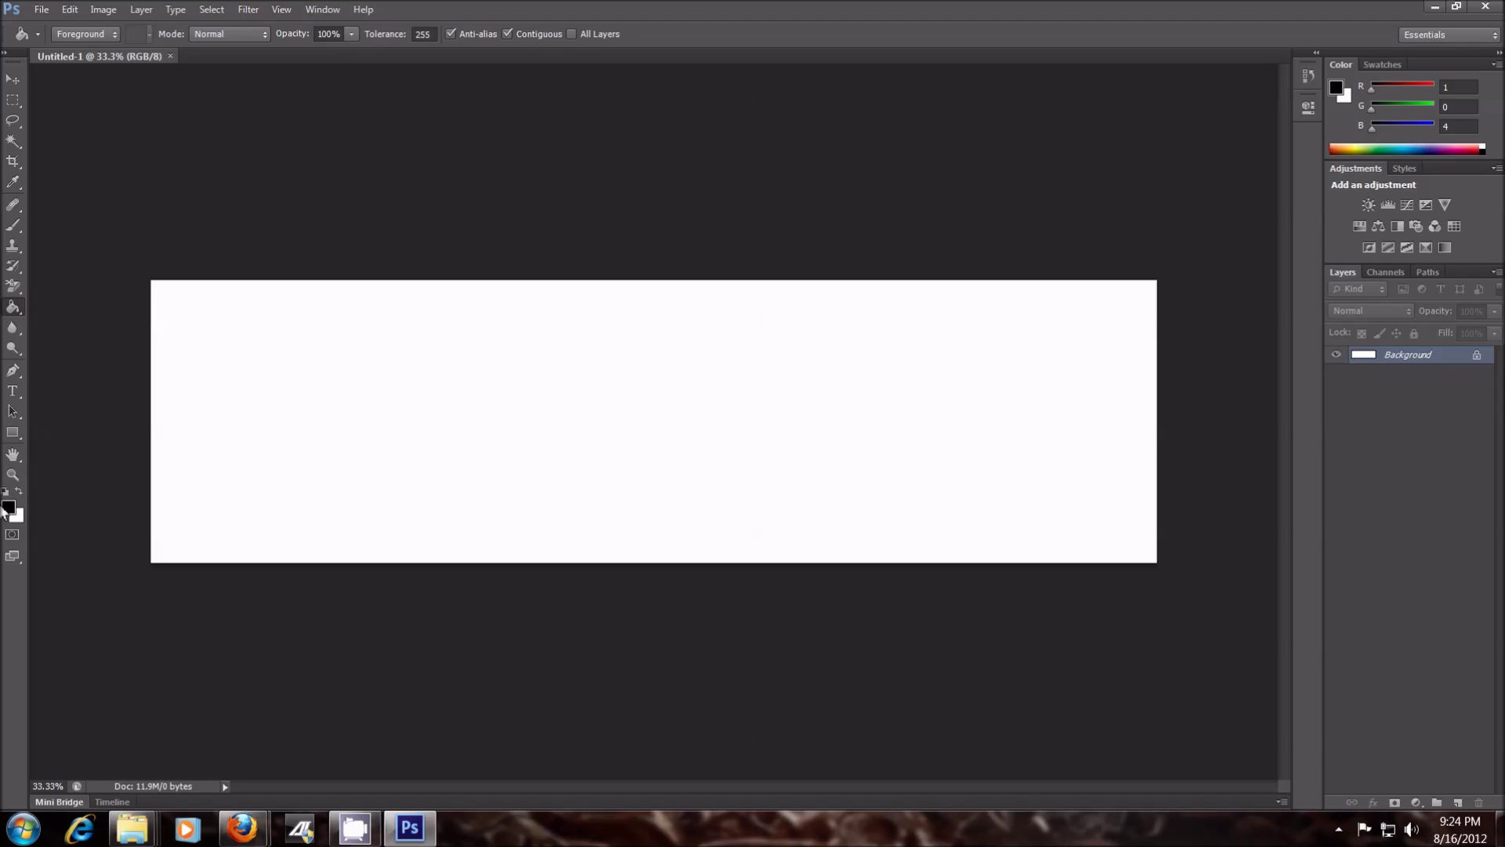
left_click(373, 467)
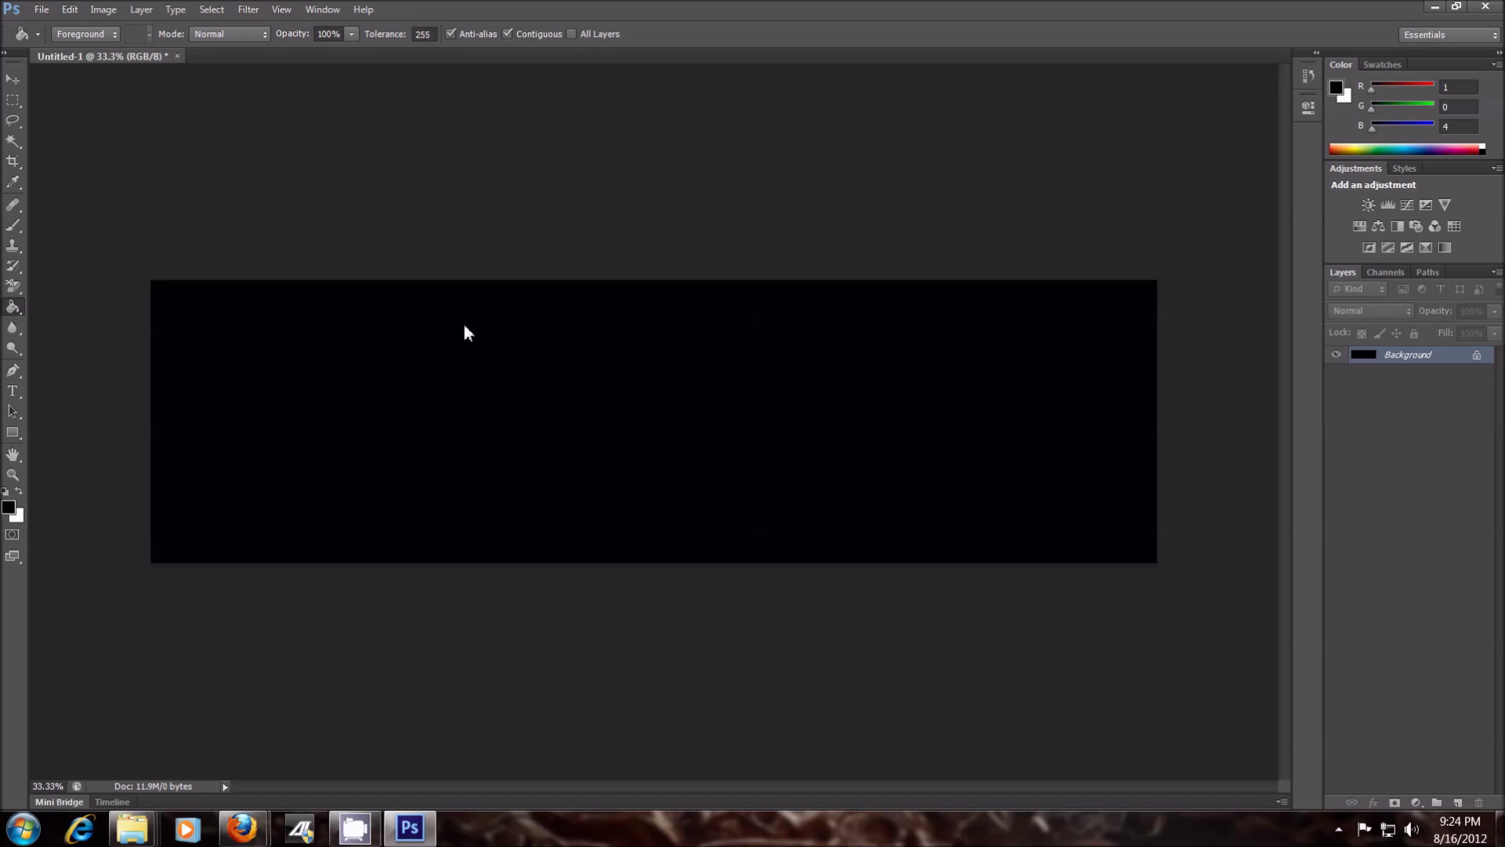
Add a new empty layer, Layer 1, via Layer > New > Layer.
left_click(143, 10)
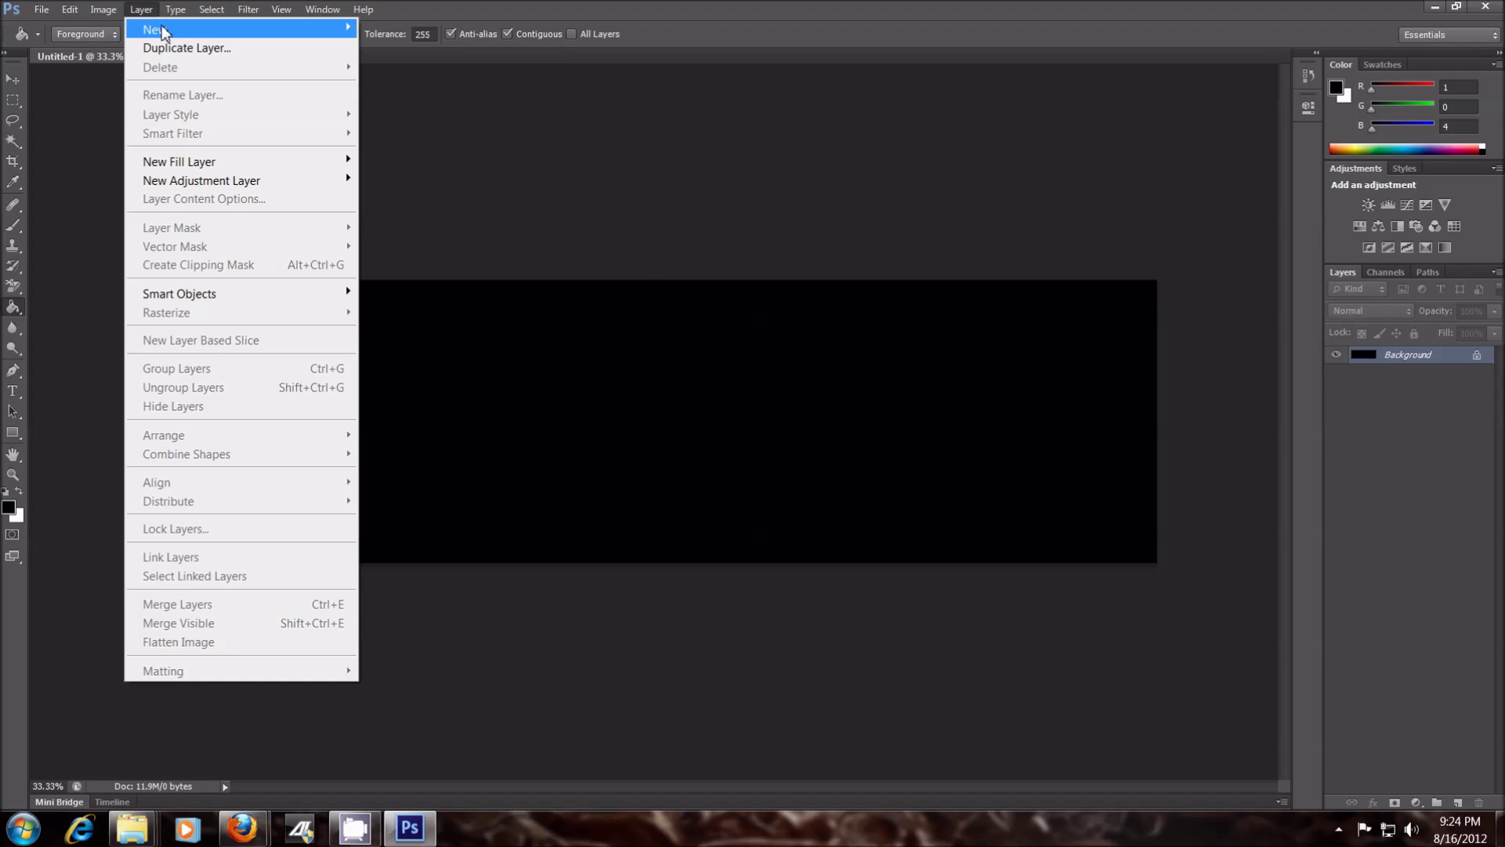
mouse_move(298, 29)
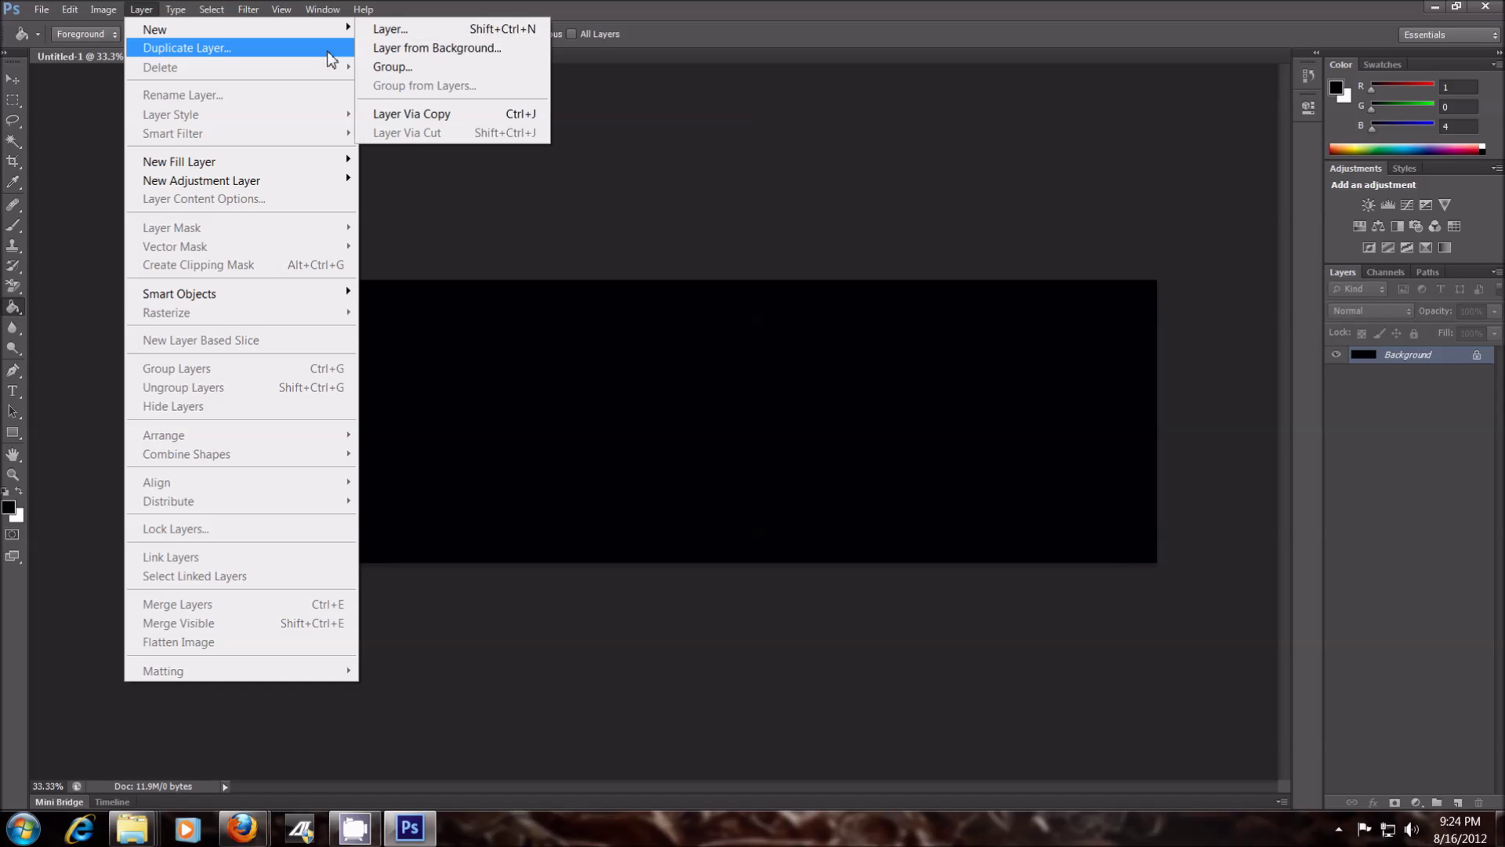
left_click(390, 29)
left_click(876, 265)
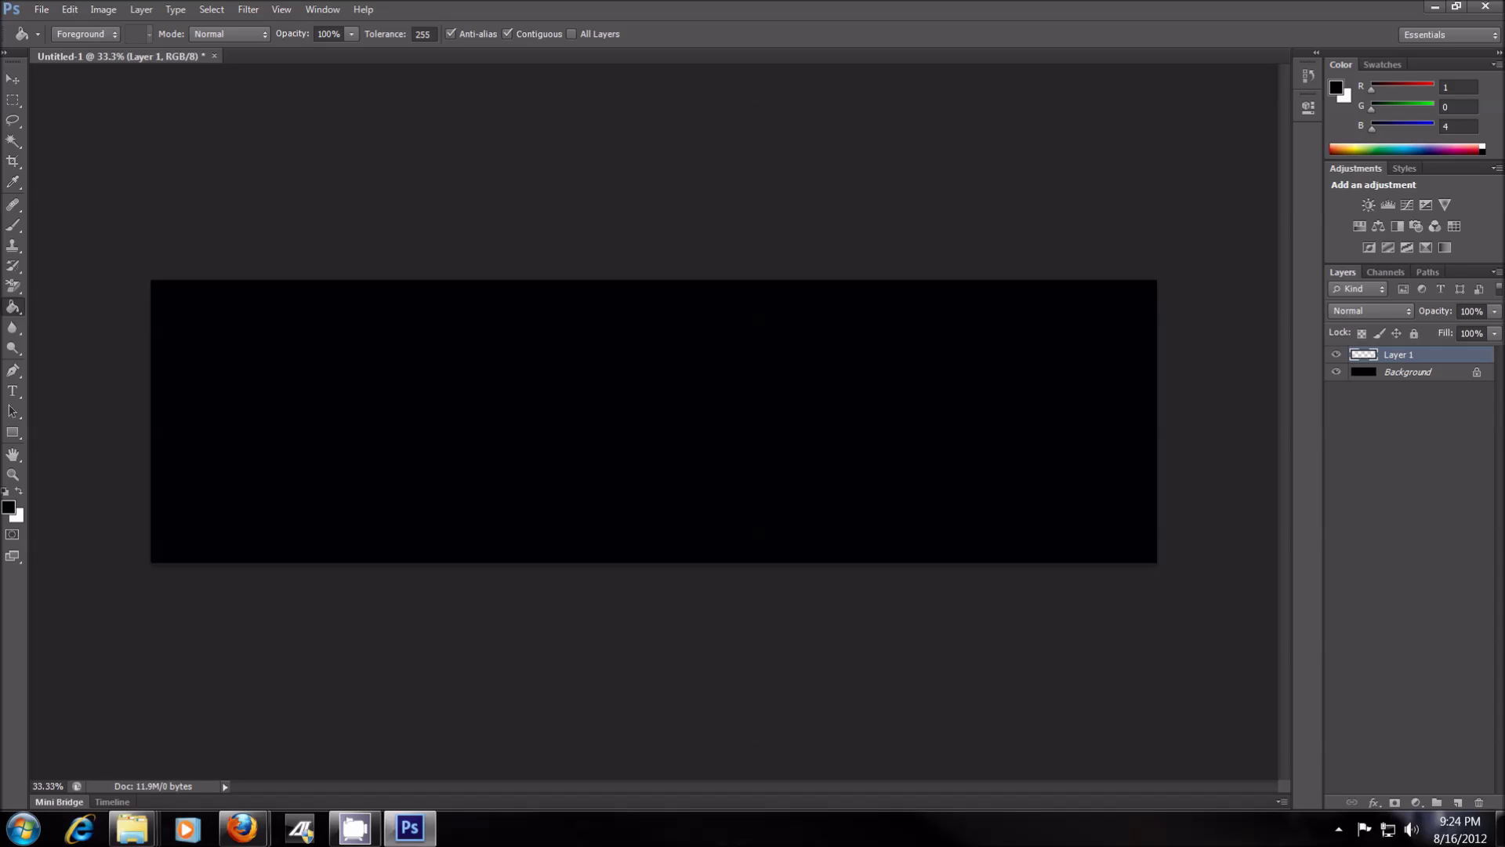
Drop the DSC00220 truck photo onto the canvas and place it at 100% size.
left_click_drag(1247, 319, 944, 360)
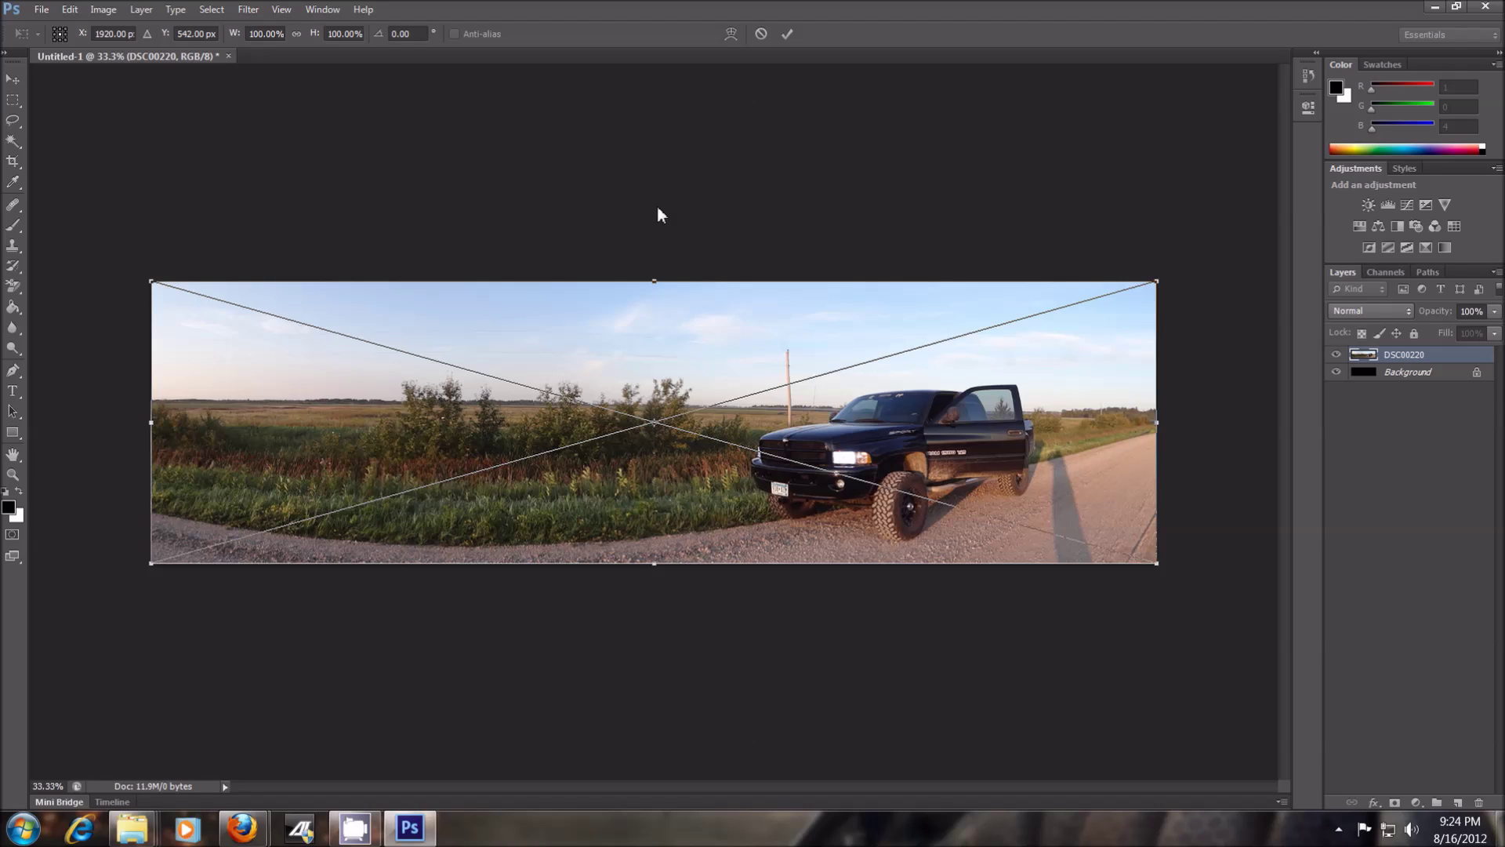
left_click(14, 80)
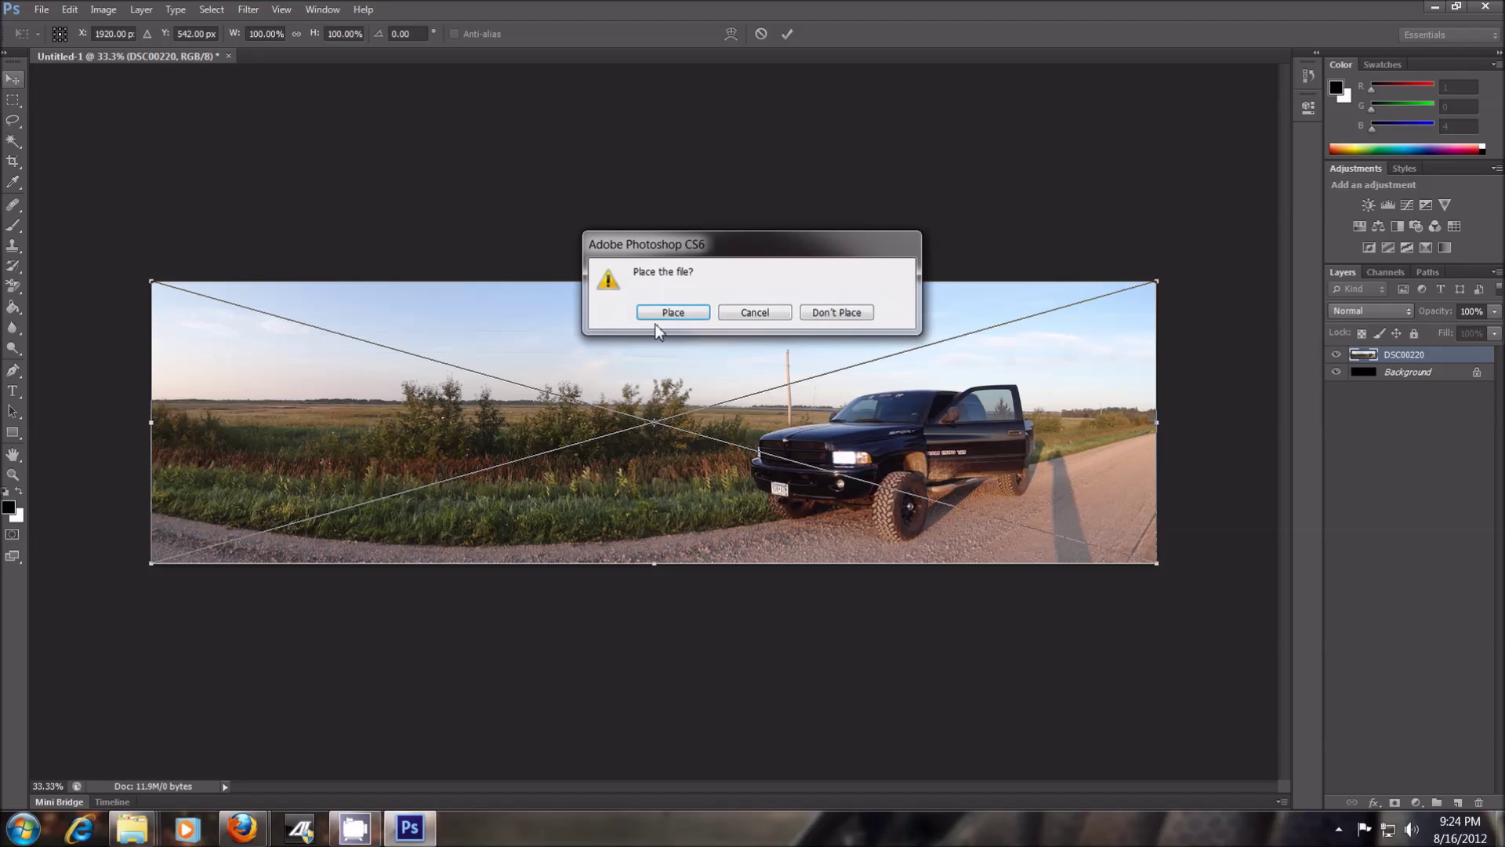
left_click(754, 313)
mouse_move(153, 425)
left_mouse_down()
mouse_move(369, 431)
mouse_move(154, 427)
left_mouse_up()
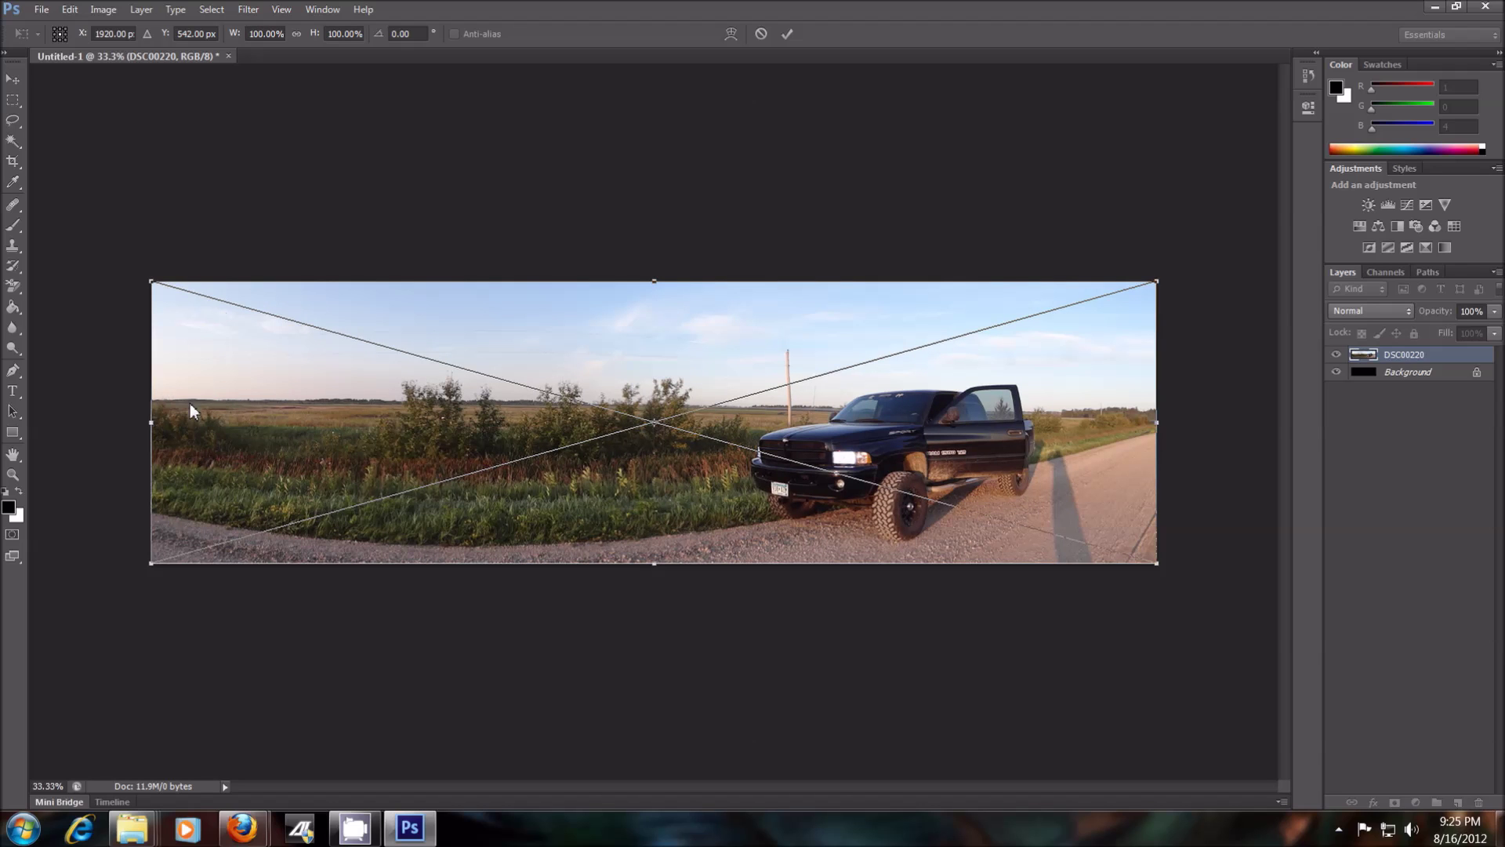
left_click(15, 78)
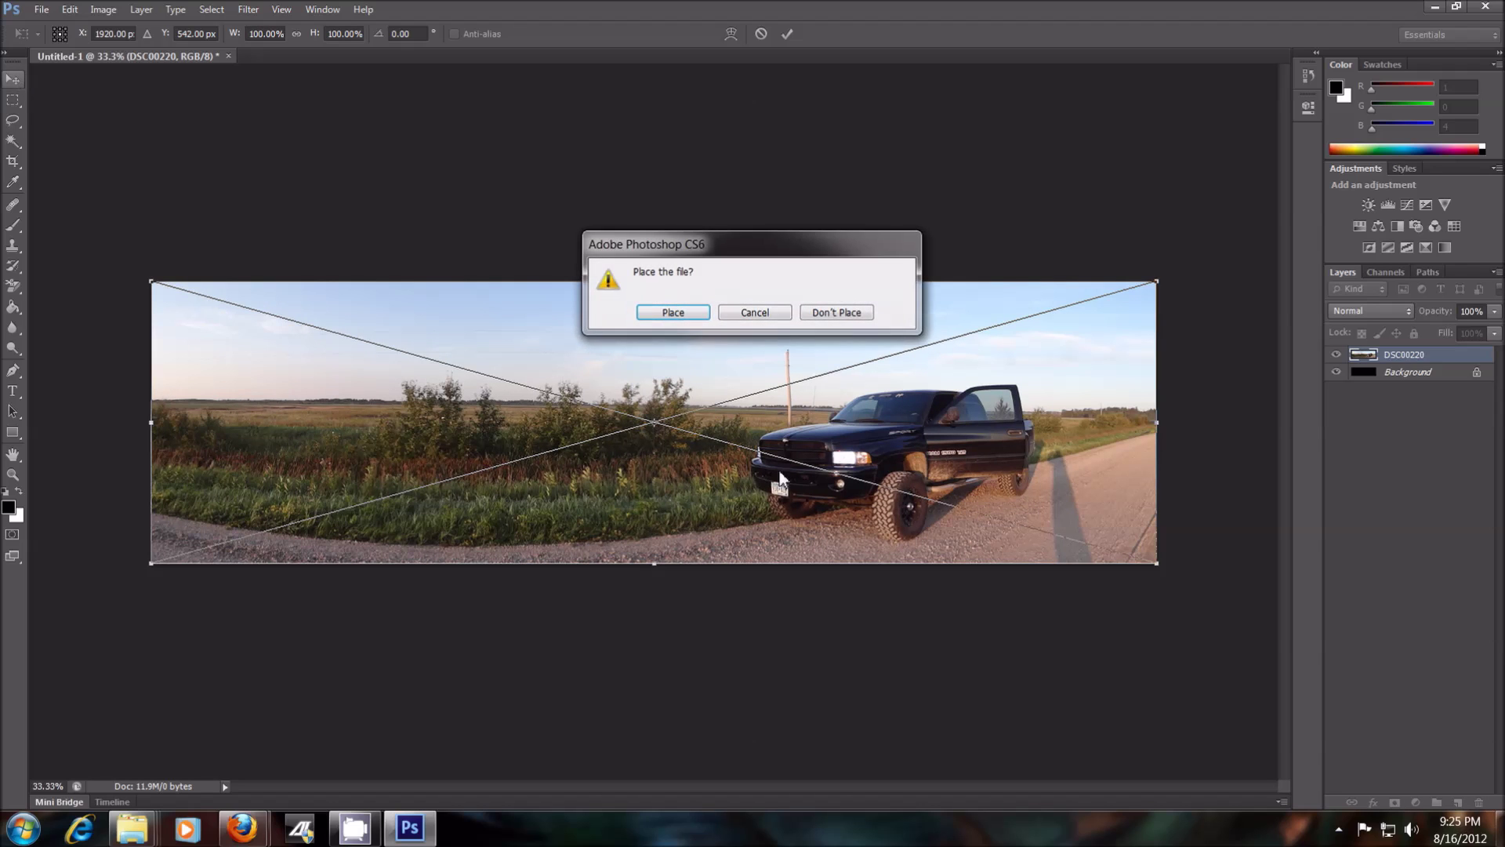
left_click(668, 315)
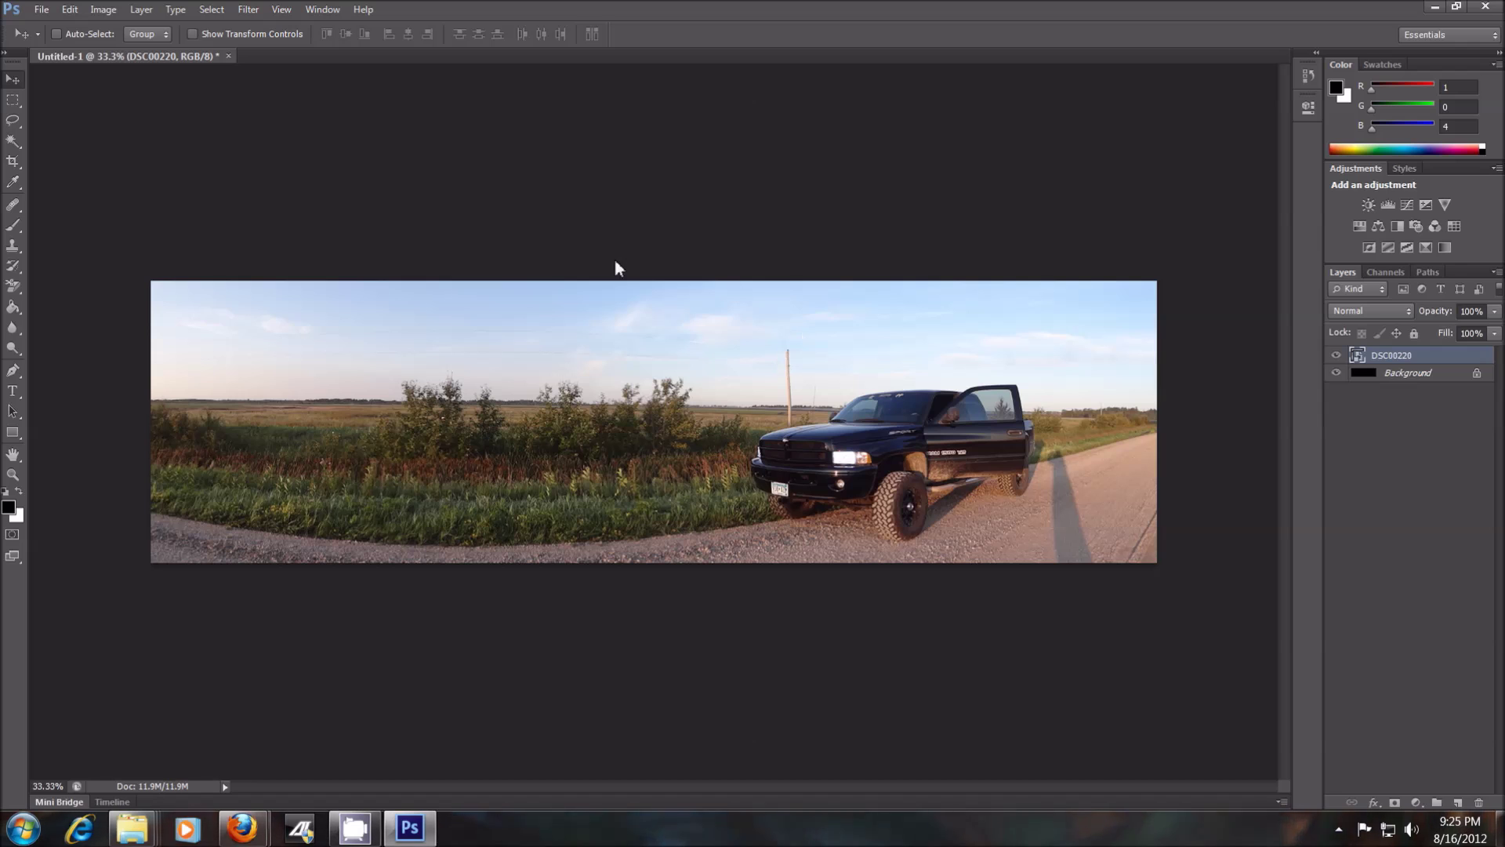
Add another new layer named Layer 2.
left_click(141, 9)
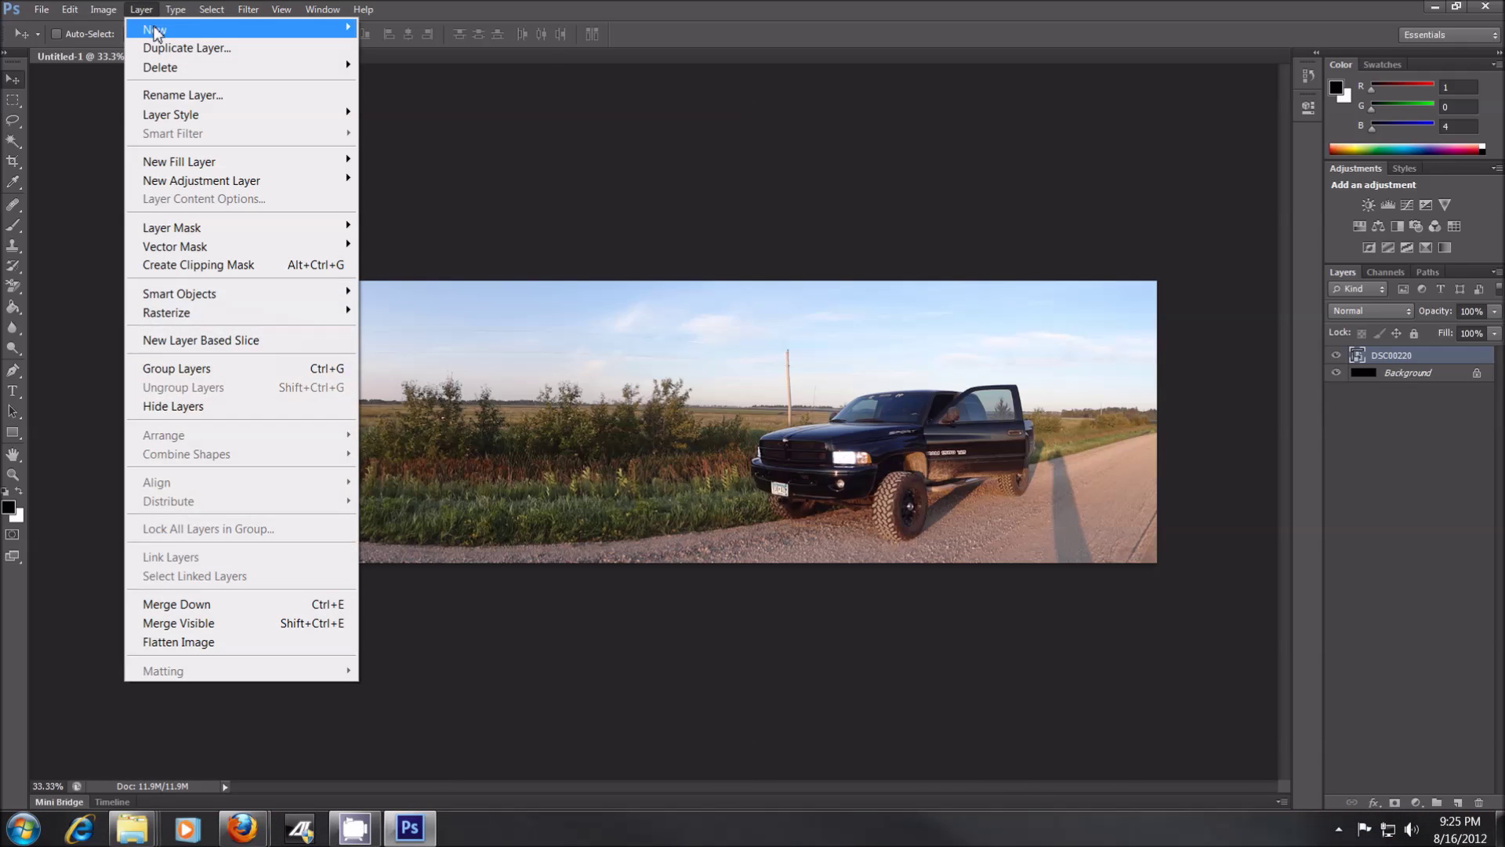
mouse_move(157, 29)
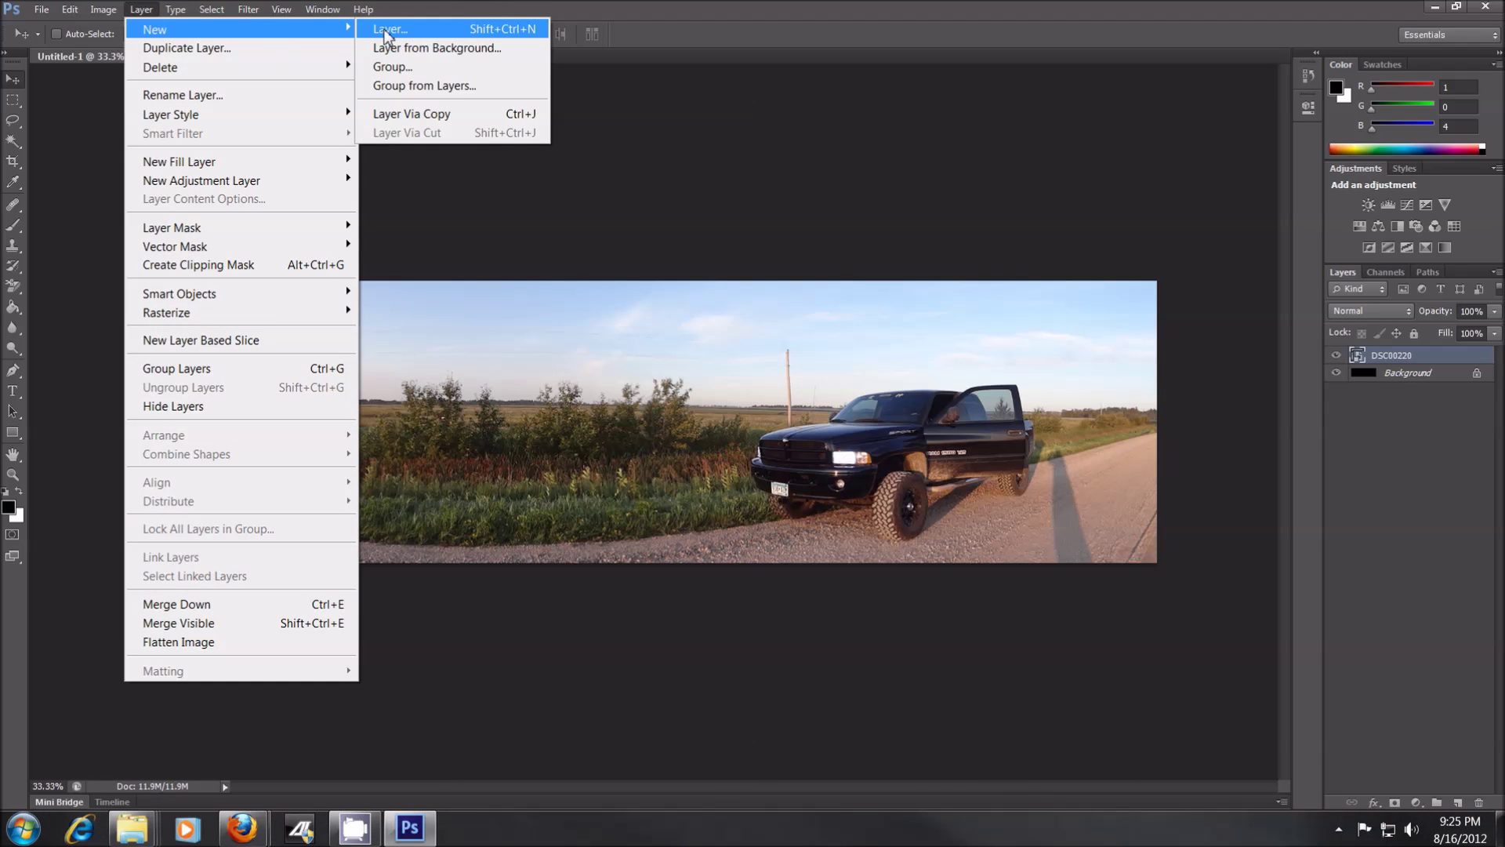
left_click(385, 31)
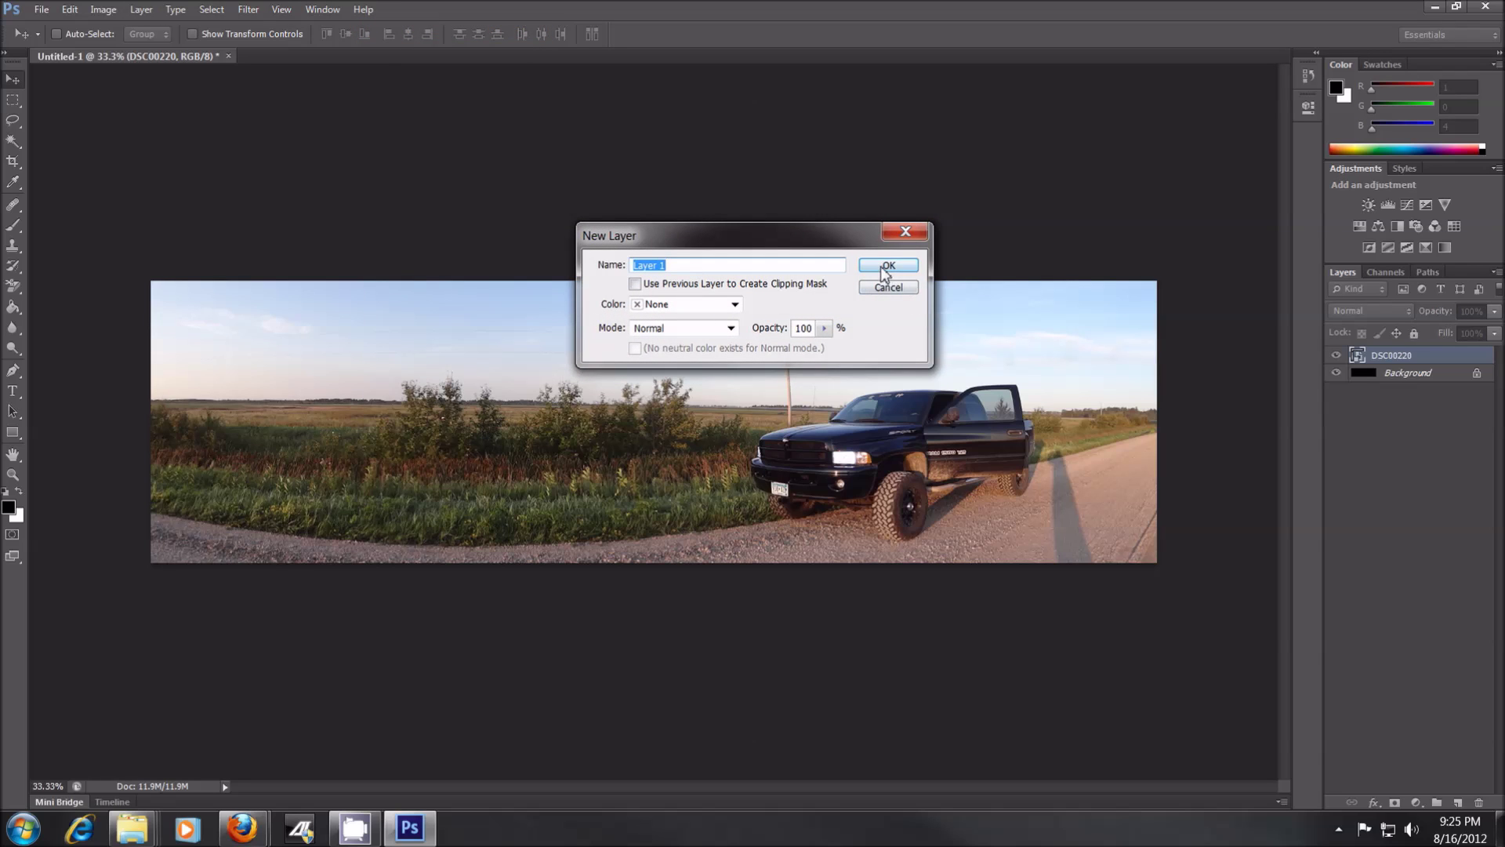
left_click(728, 265)
key("BackSpace")
type("2")
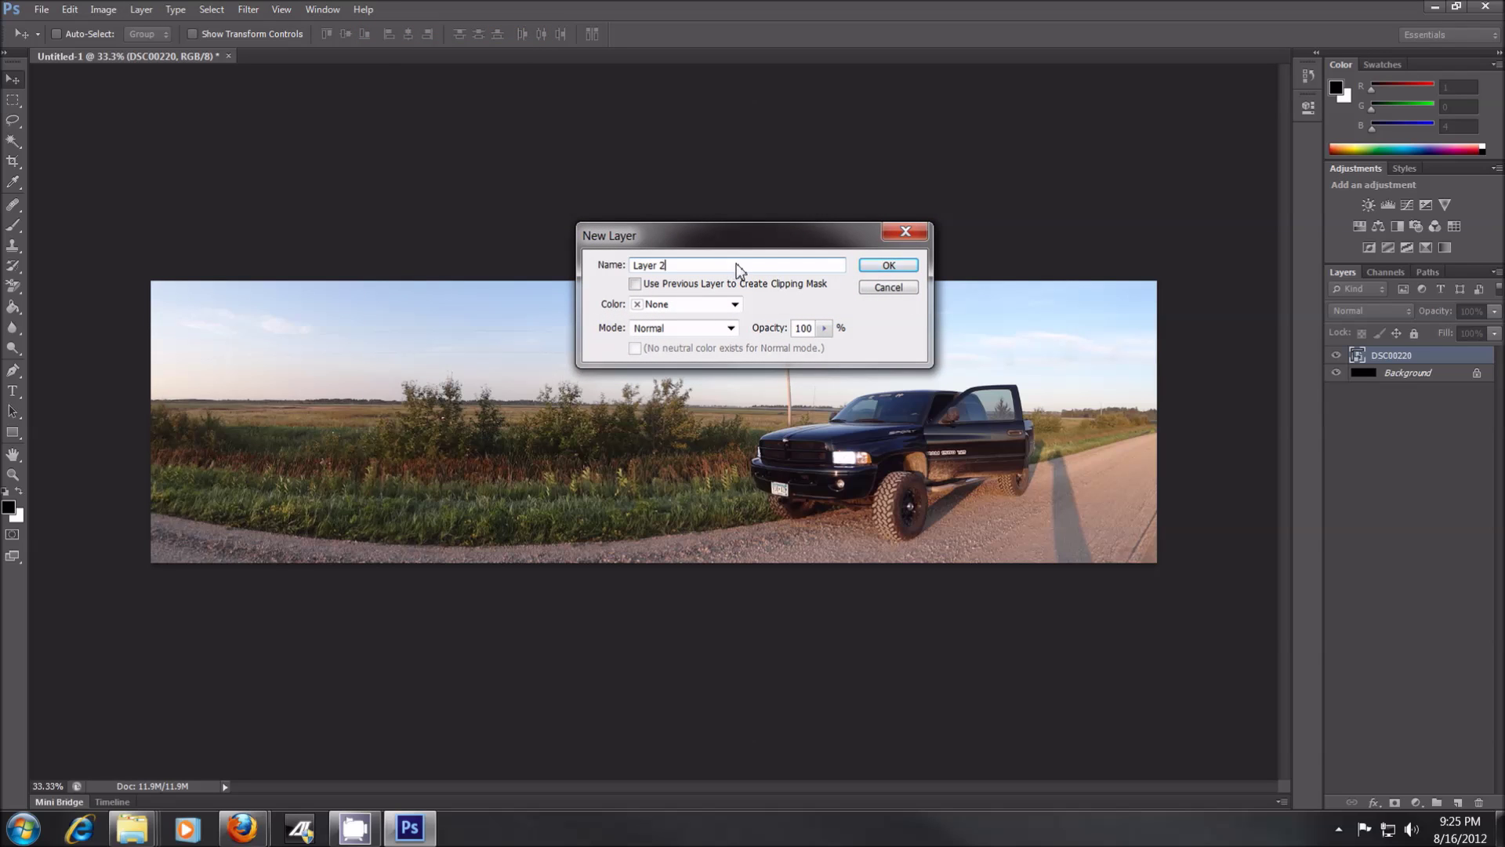
left_click(888, 267)
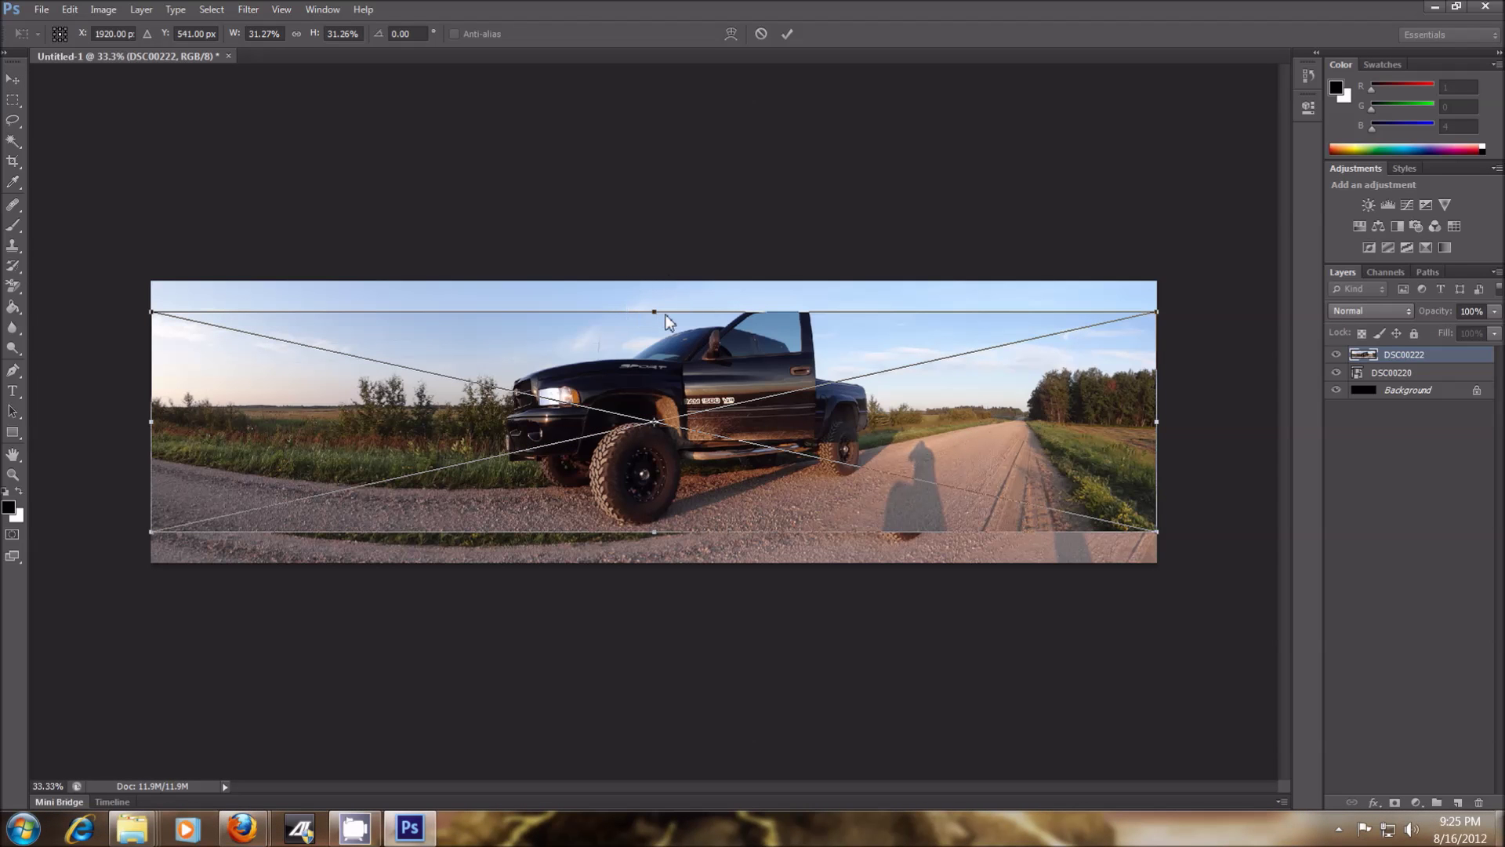
Stretch the DSC00222 photo to the canvas top and bottom edges and place it.
left_click_drag(653, 313, 665, 282)
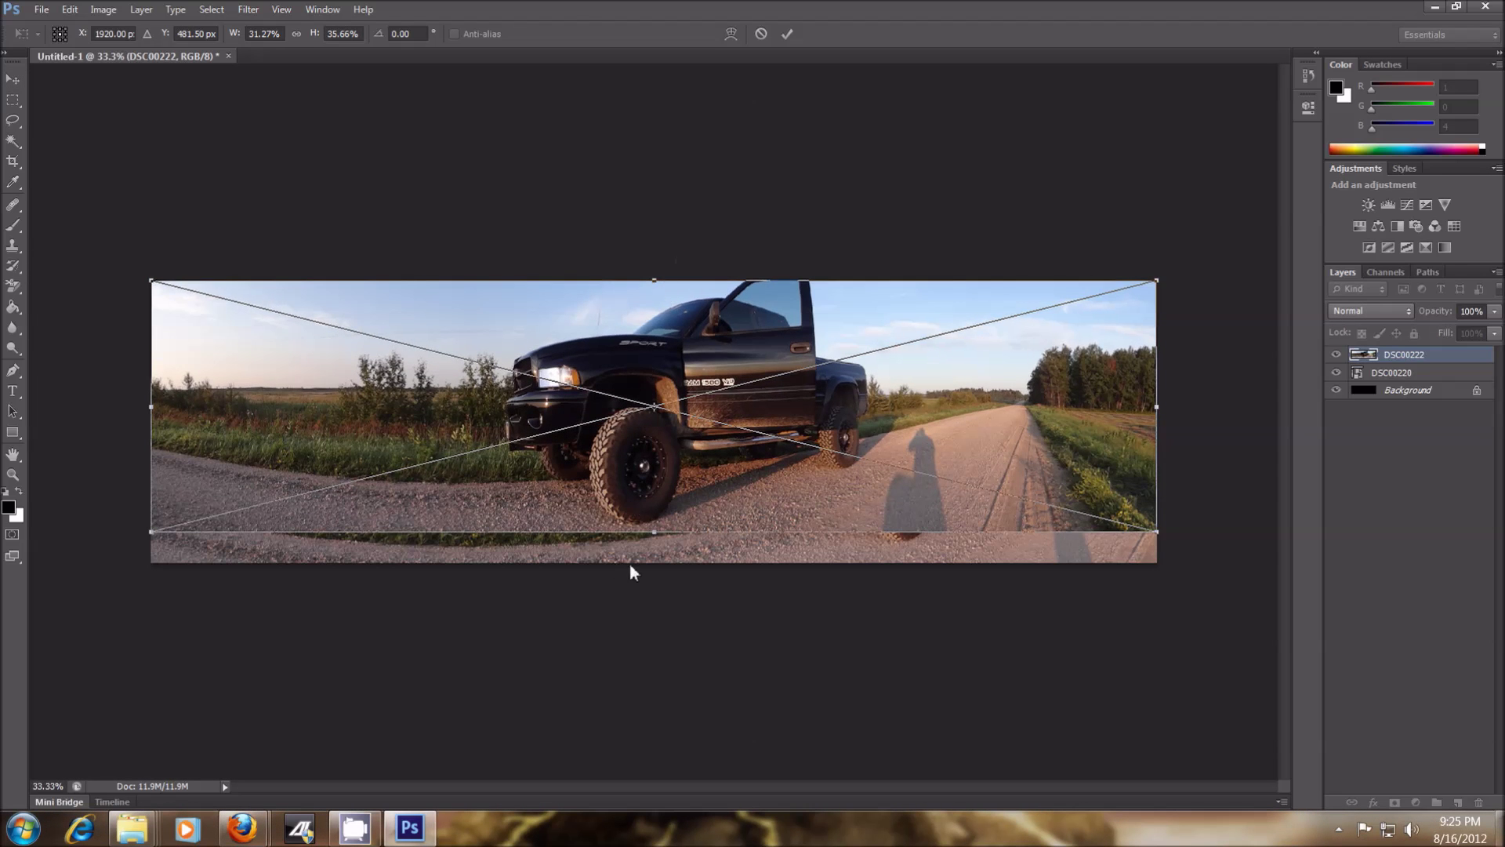
left_click_drag(655, 538, 657, 568)
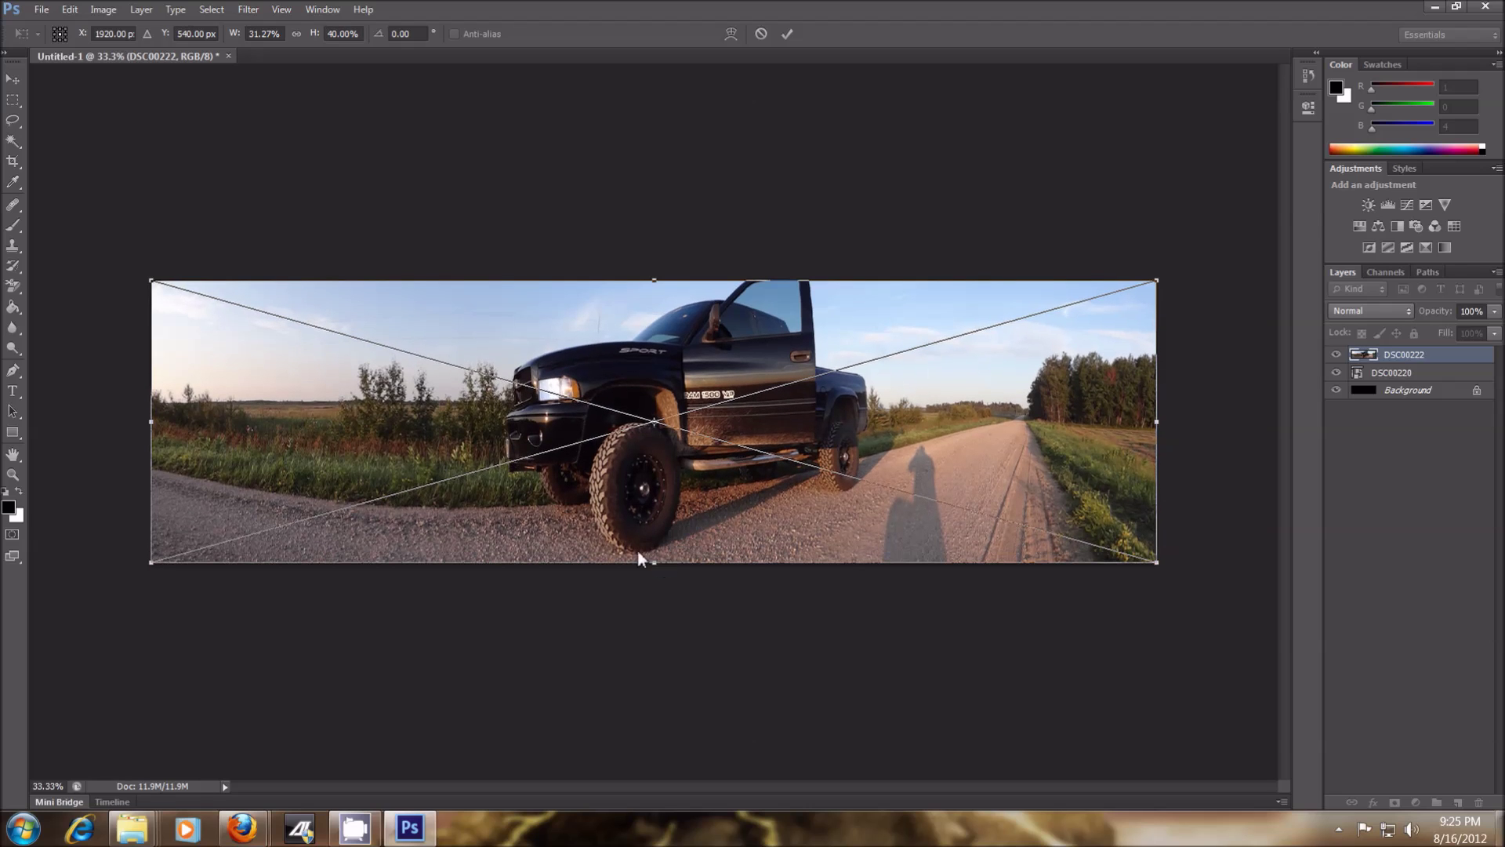
left_click(13, 80)
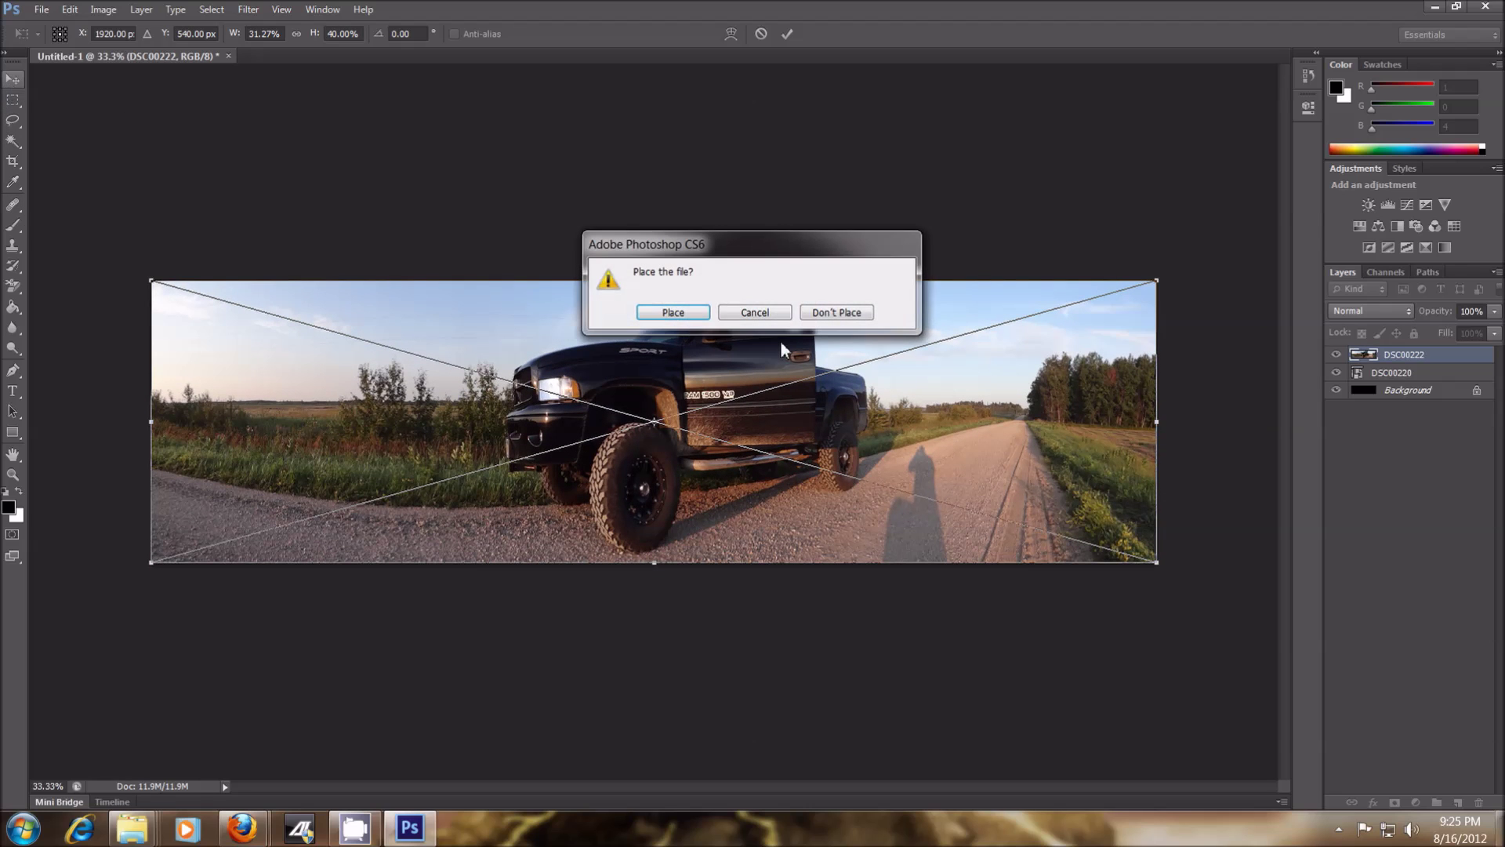
left_click(675, 313)
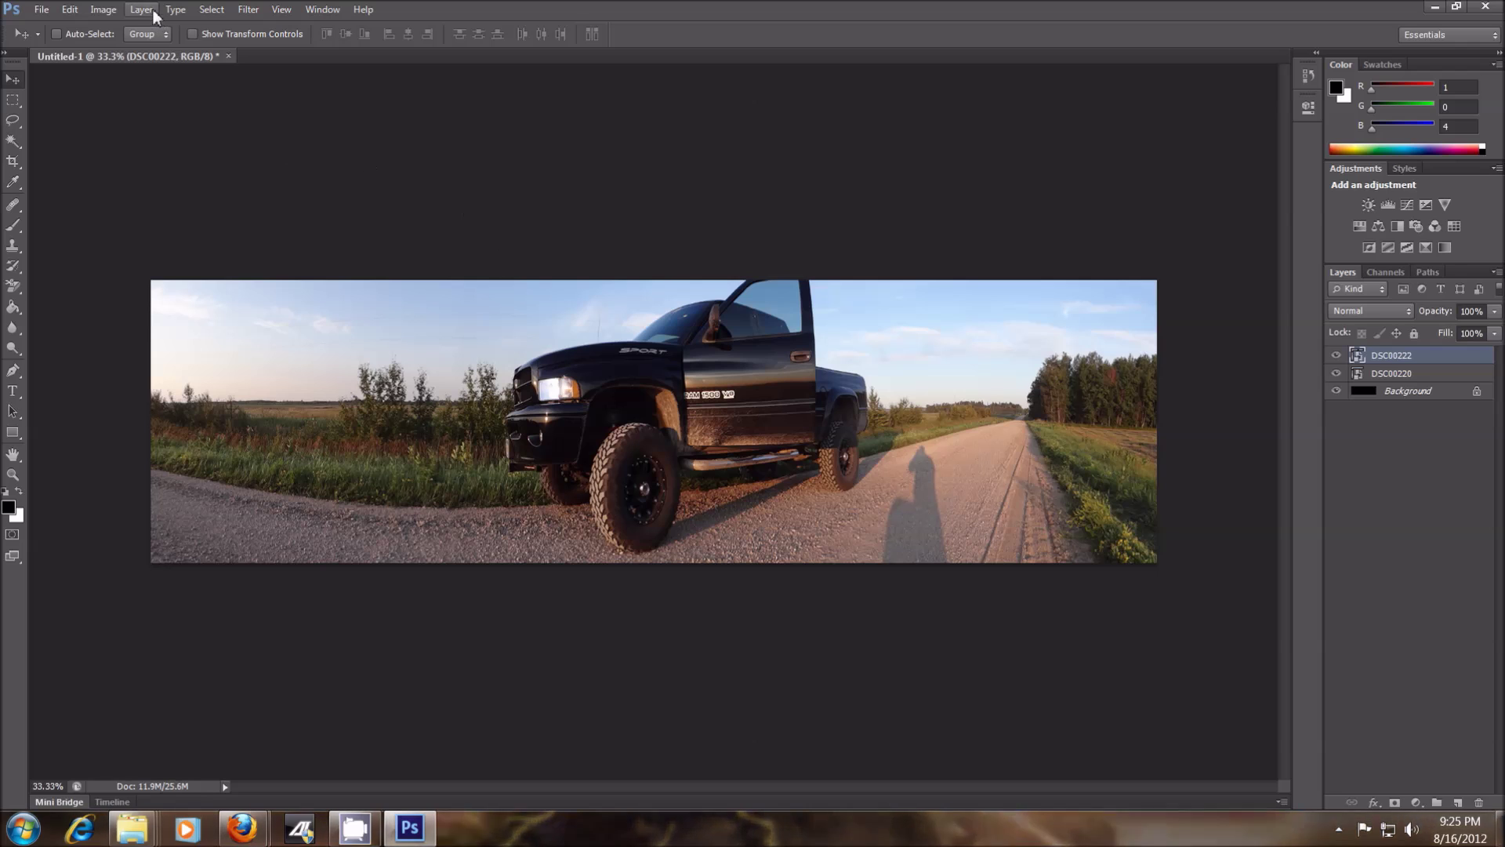
left_click(110, 10)
Flip DSC00222 horizontally, slide it left, and add a layer mask to it.
mouse_move(69, 10)
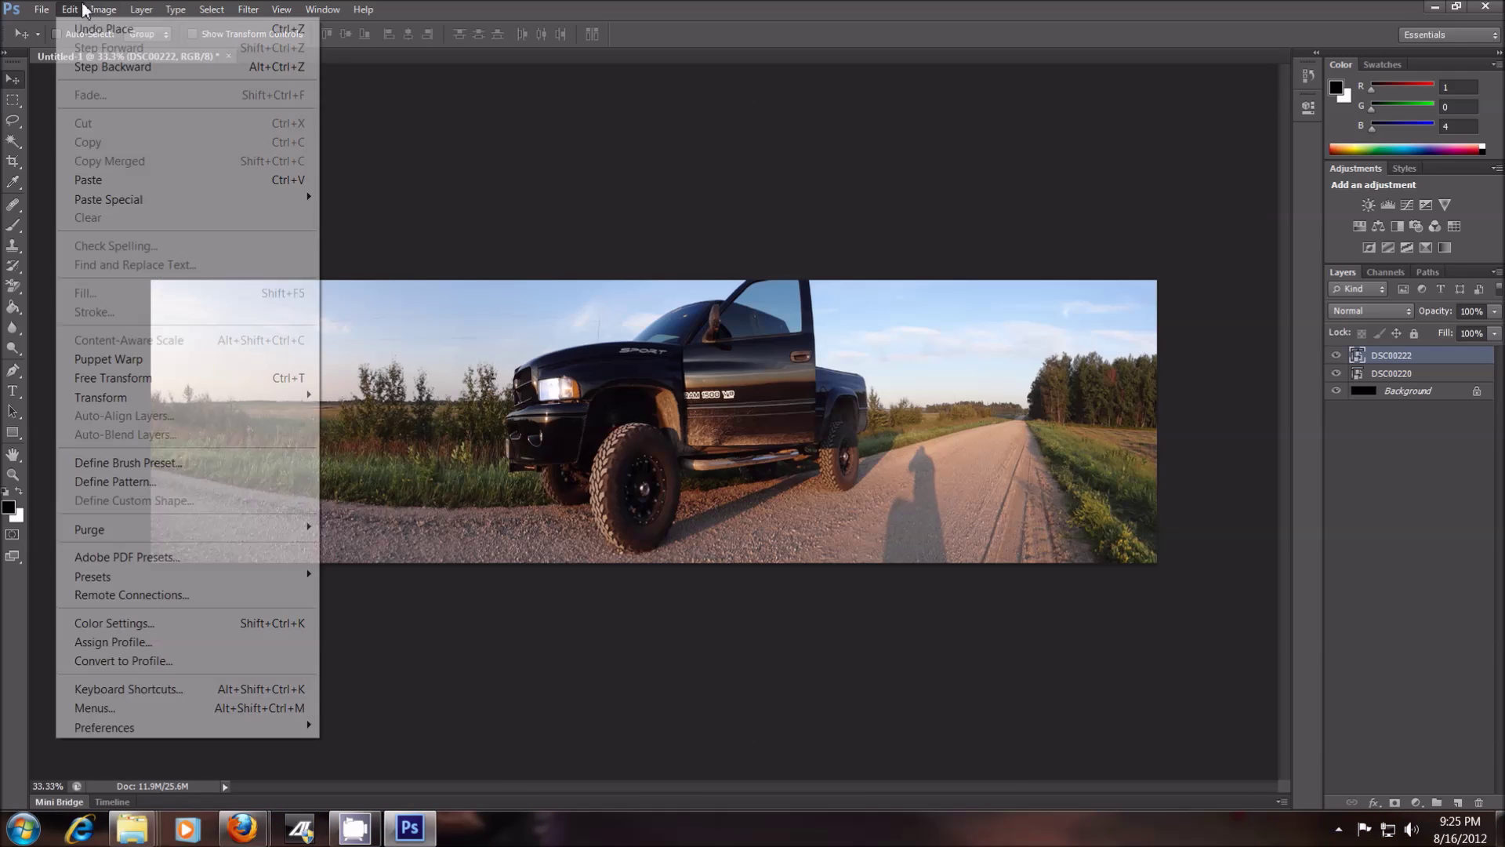
mouse_move(222, 406)
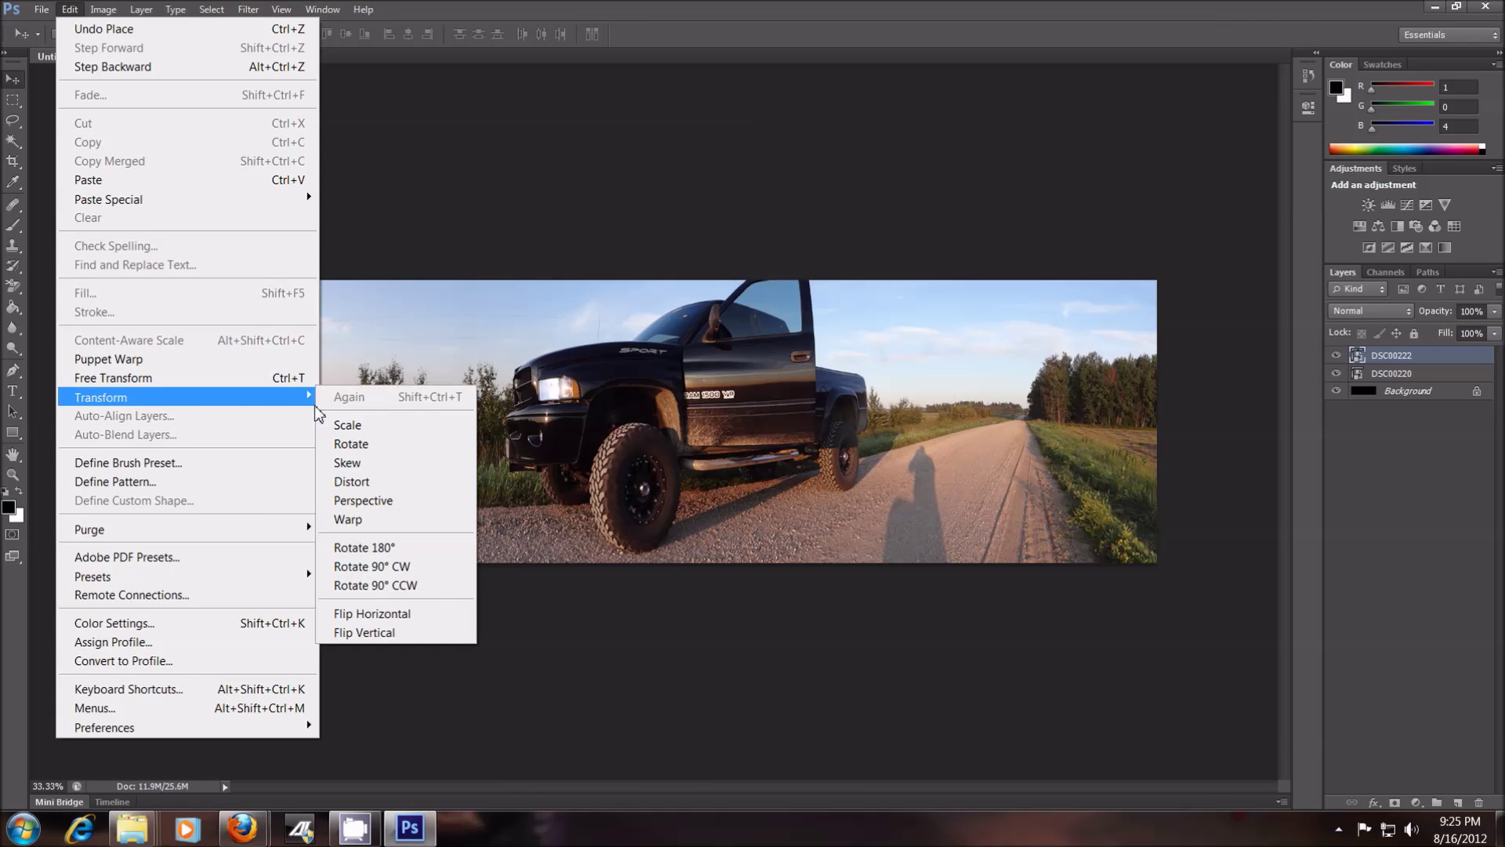
left_click(400, 613)
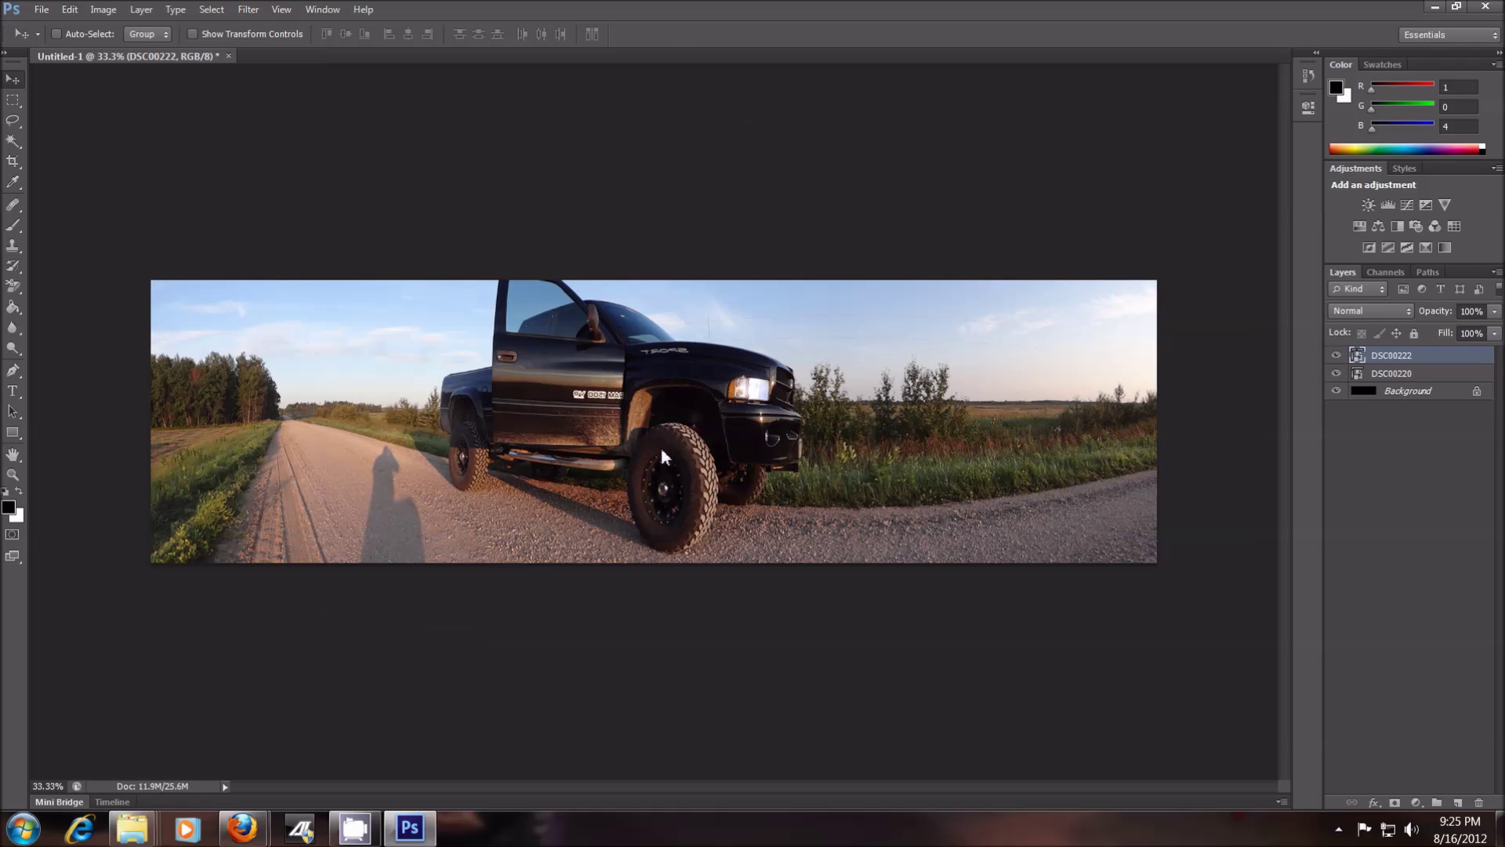
left_click_drag(694, 434, 539, 426)
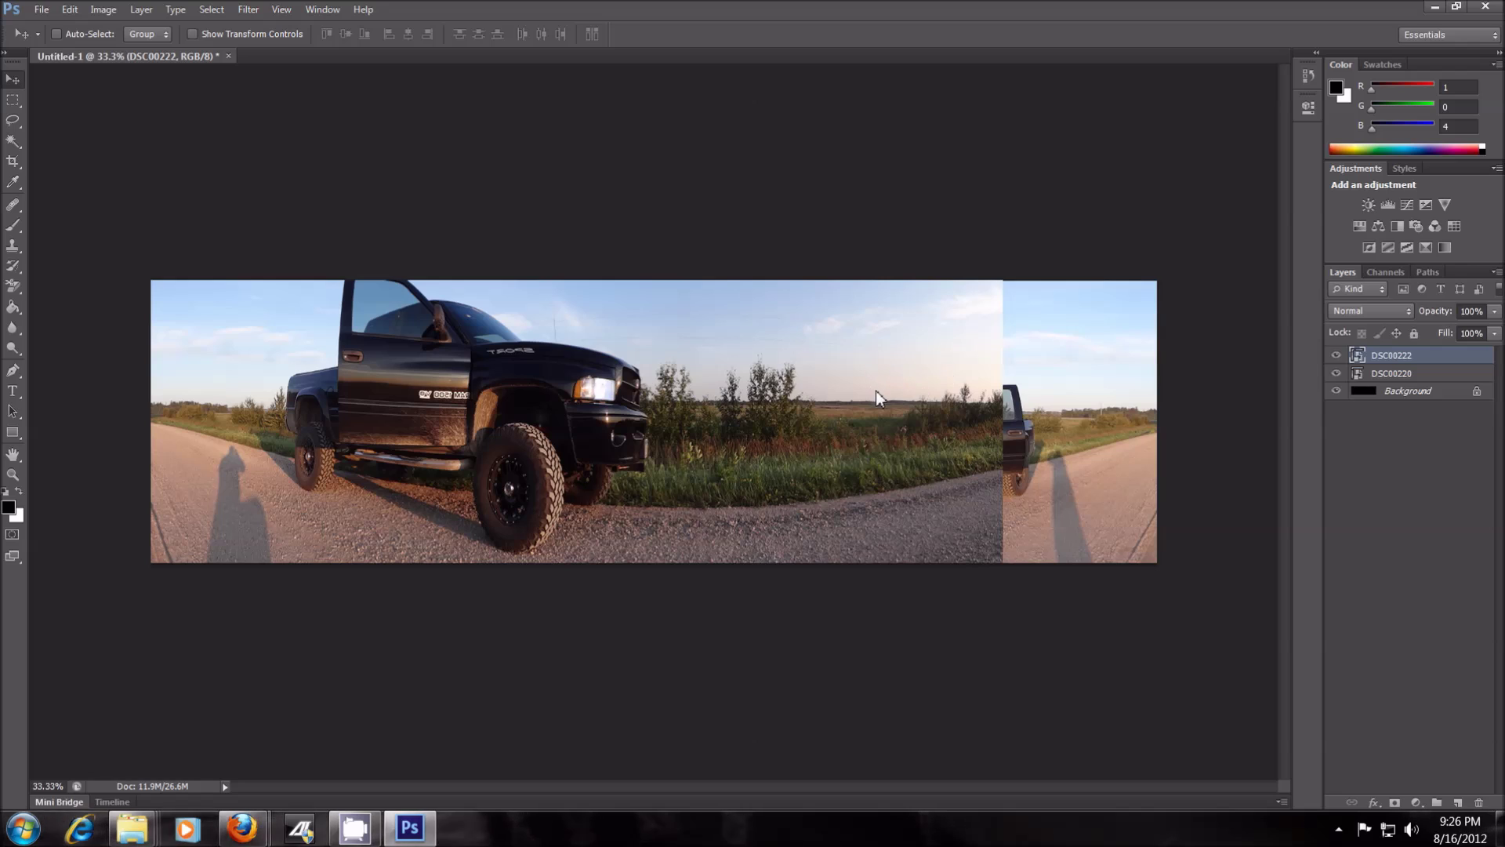
left_click(1395, 802)
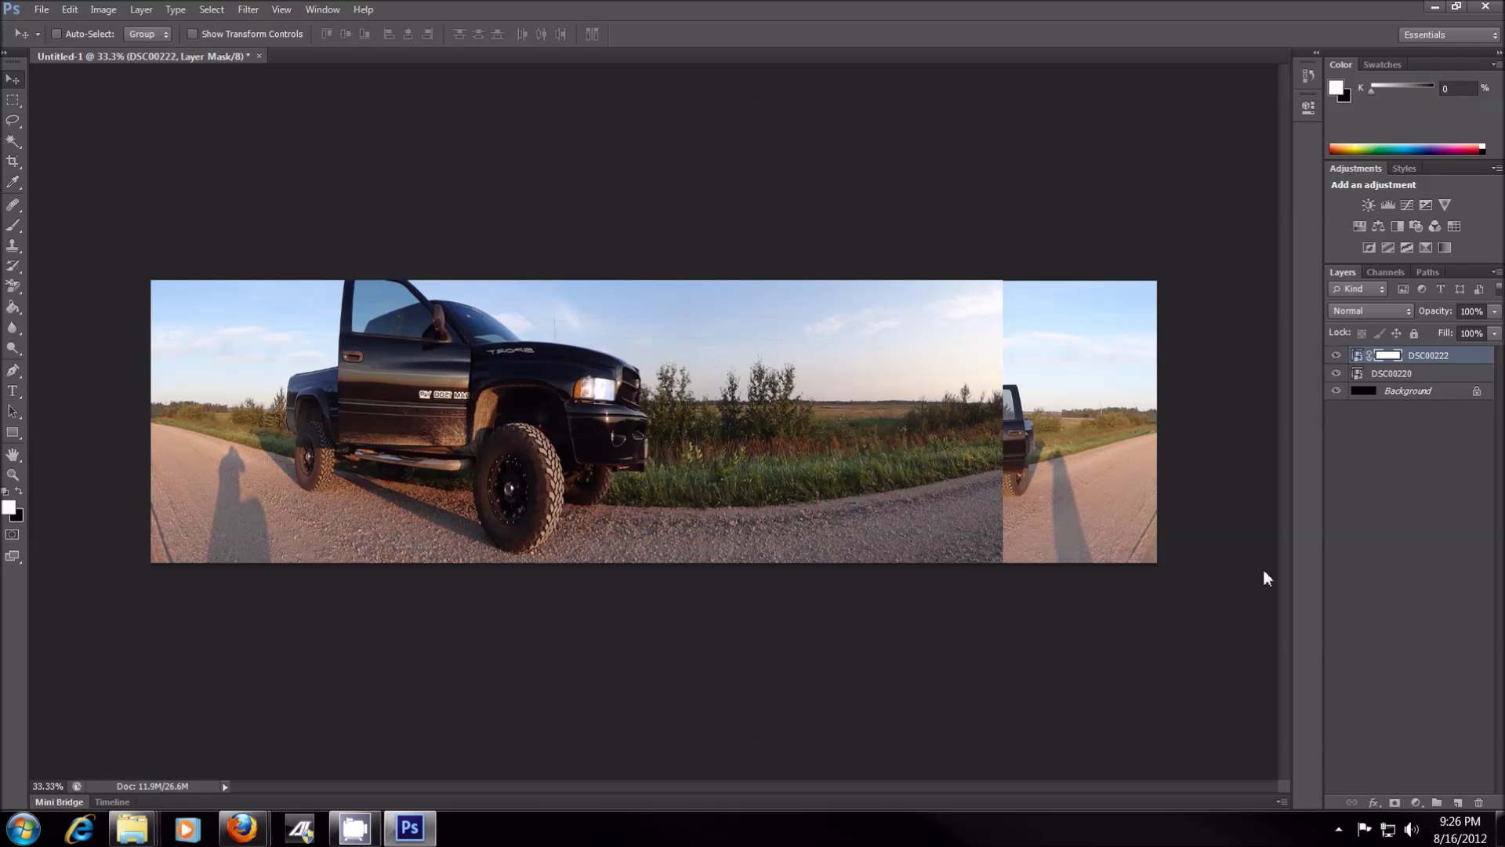
With the Gradient Tool, drag a blend on the DSC00222 mask from the headlight rightward.
left_click(13, 308)
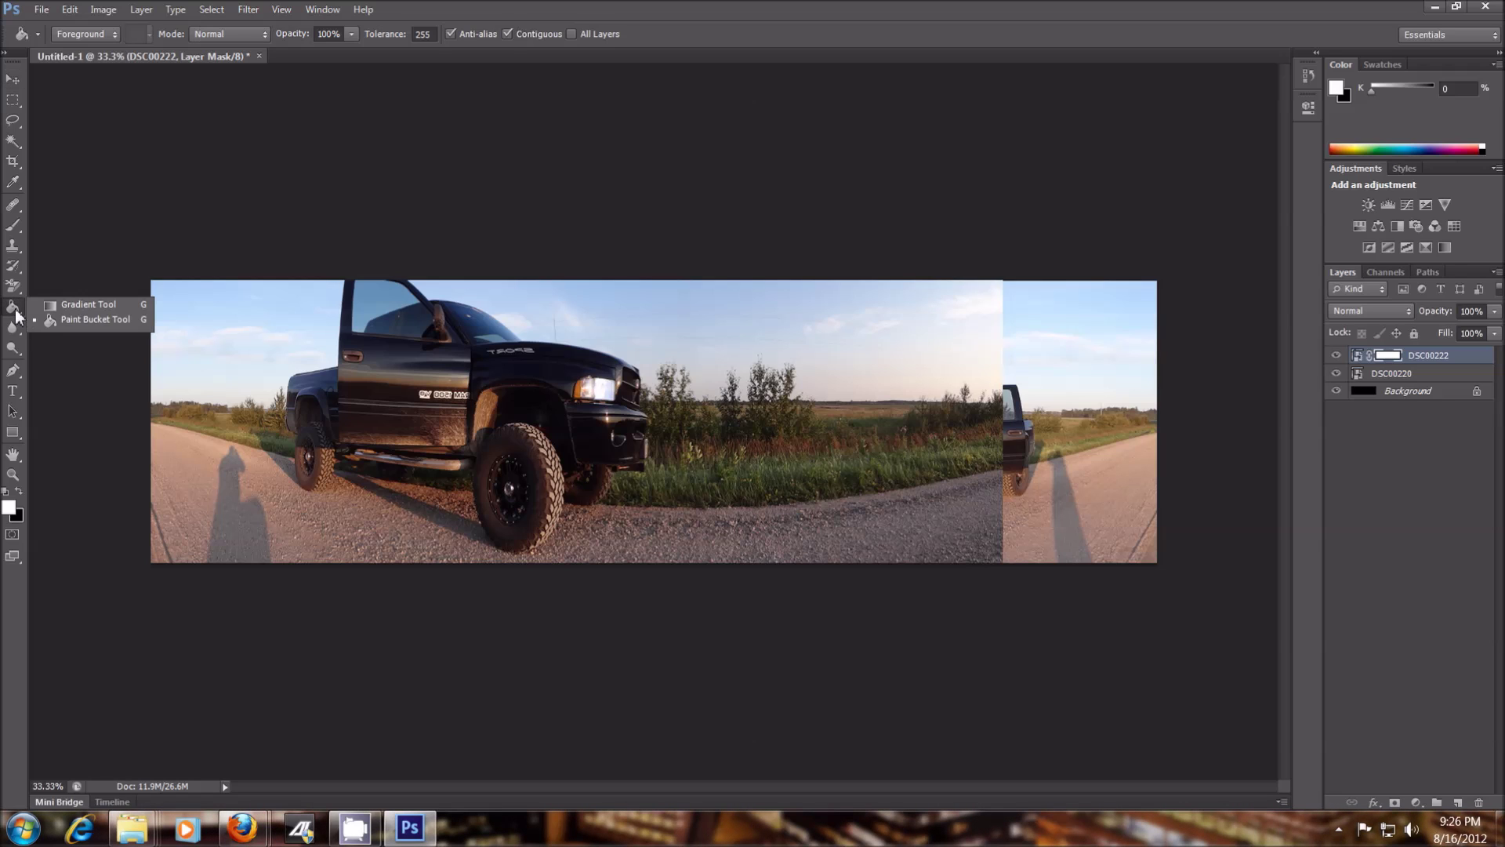
left_click(89, 306)
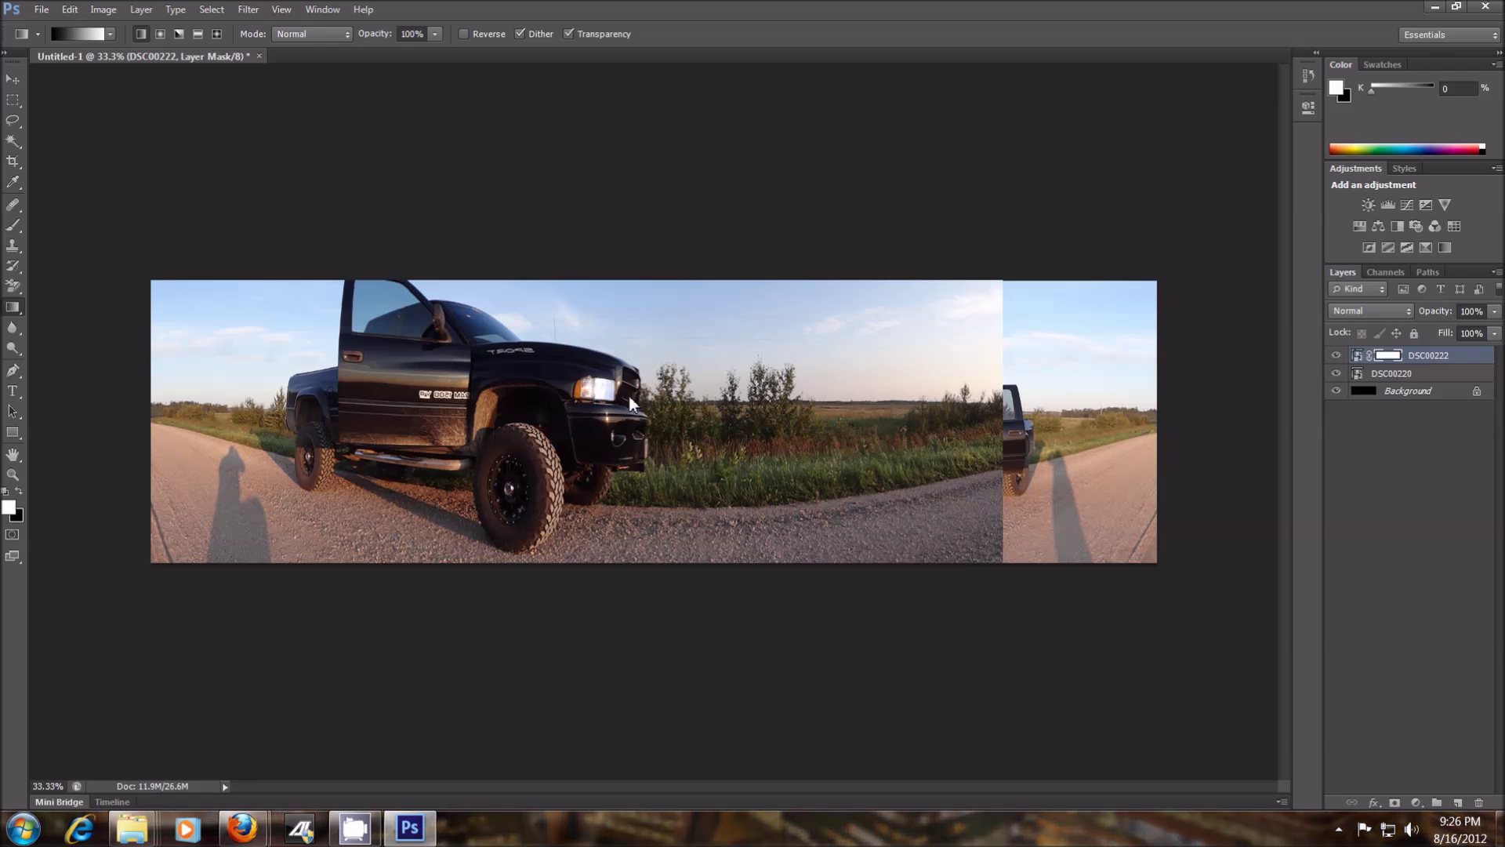
left_click_drag(629, 397, 999, 409)
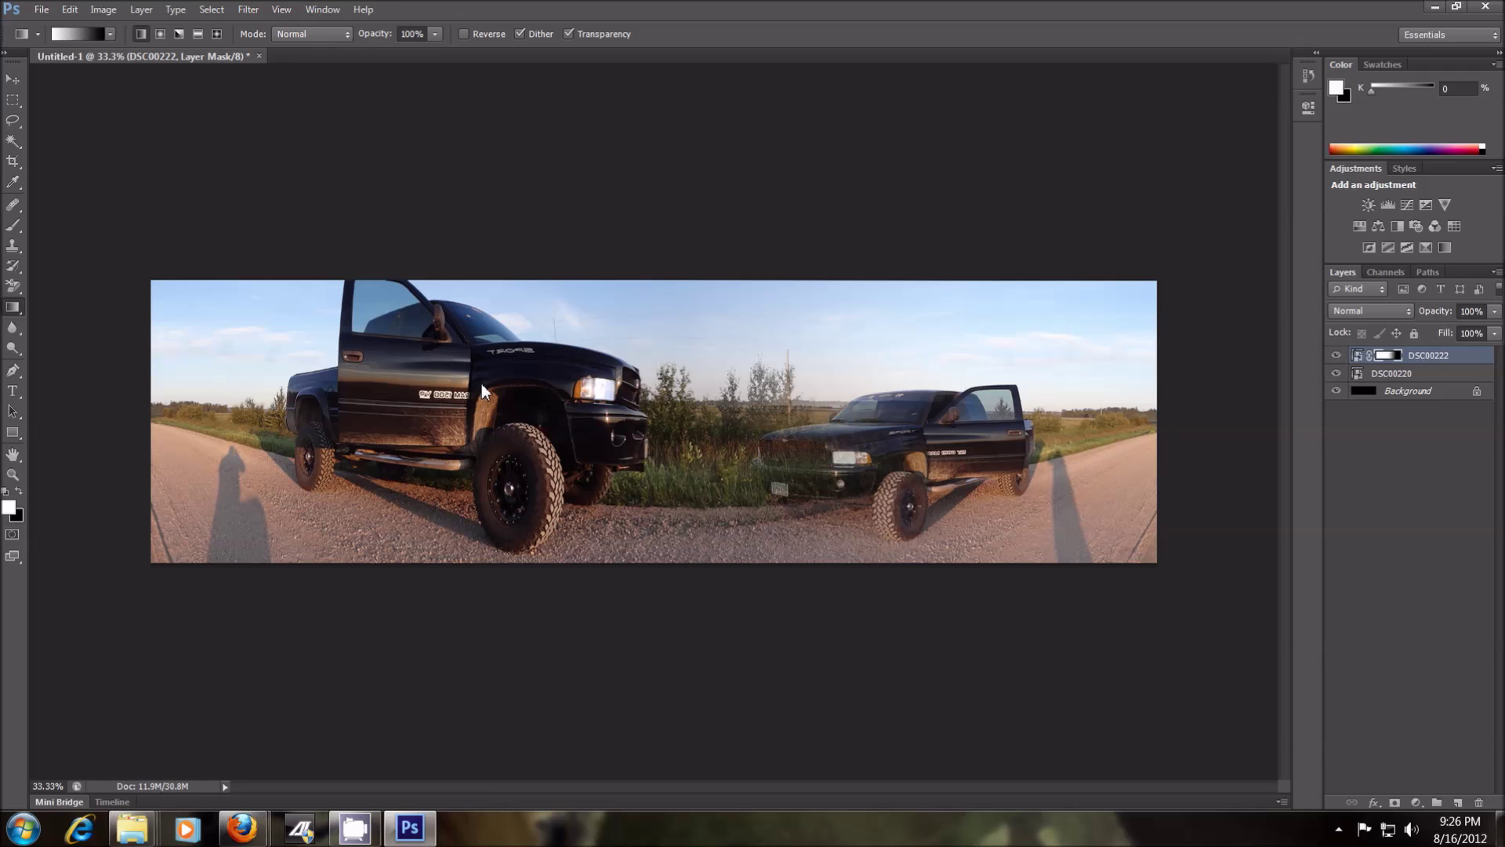
left_click_drag(469, 380, 995, 422)
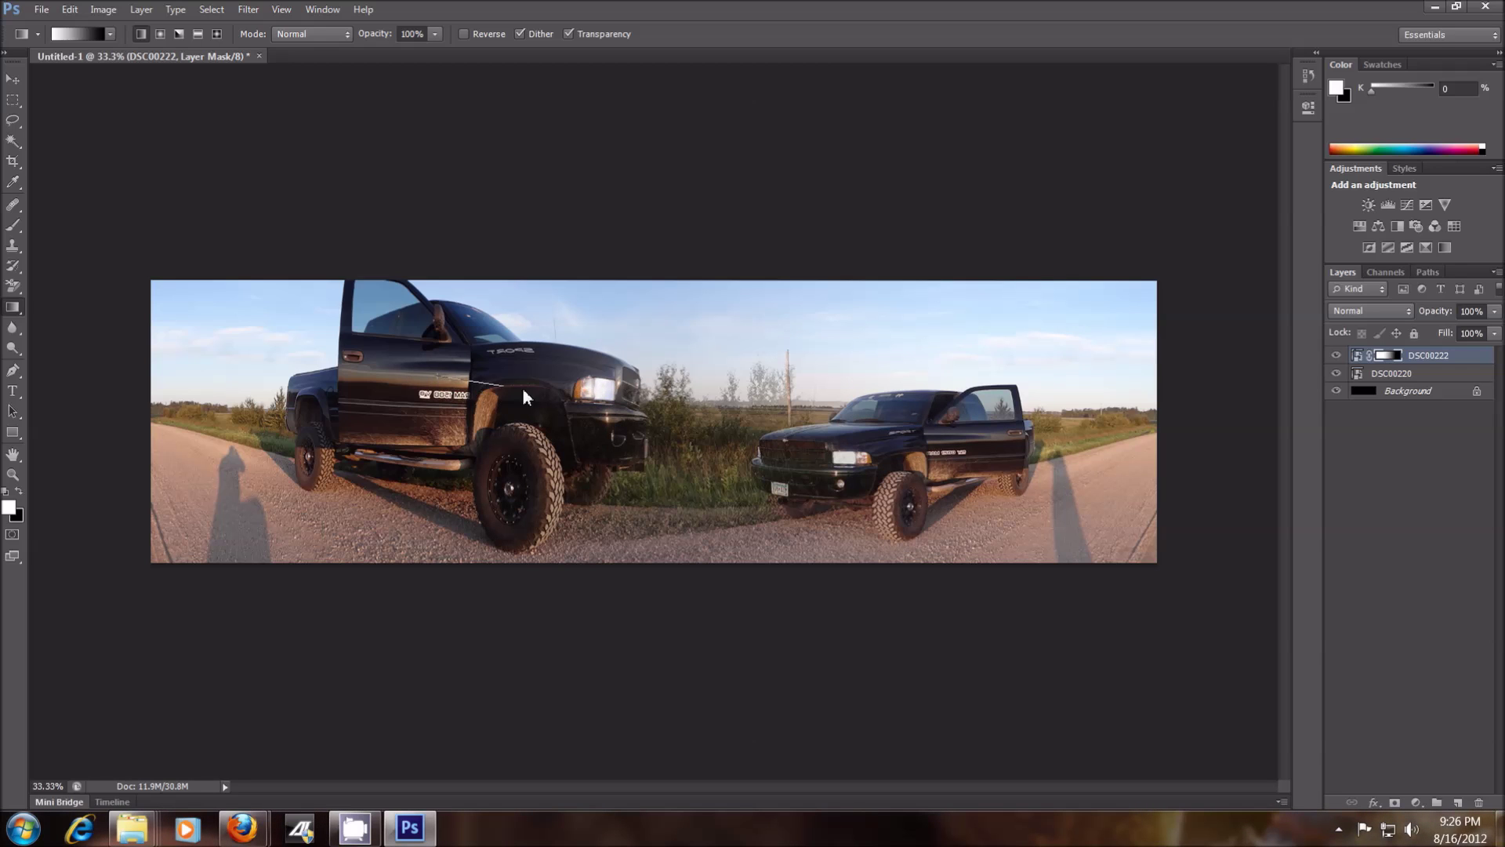
left_click_drag(522, 387, 577, 395)
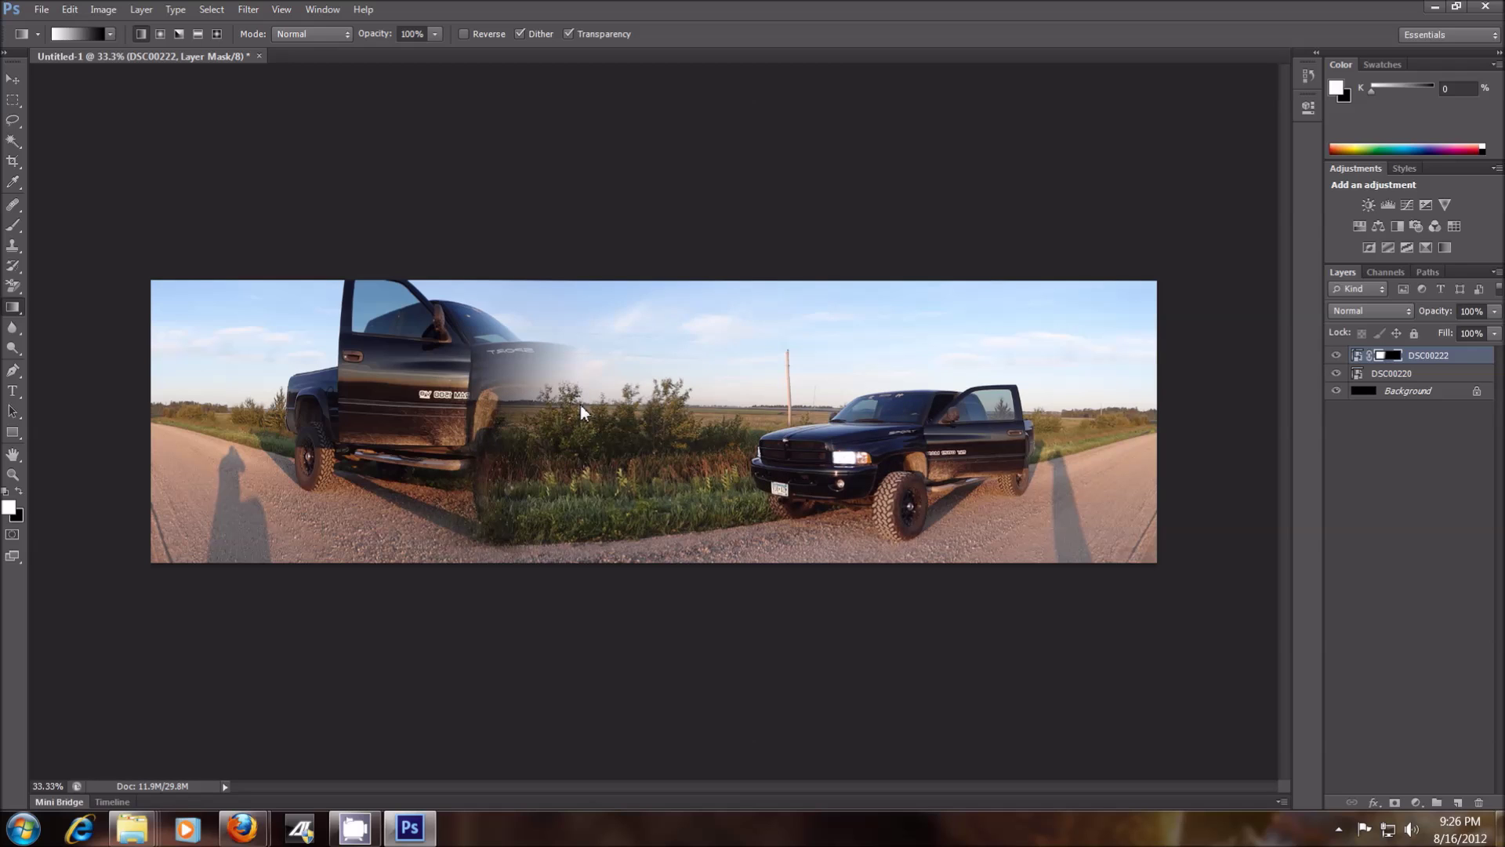
Undo the earlier blends with Step Backward, then redraw a shorter gradient from the first truck.
left_click(70, 10)
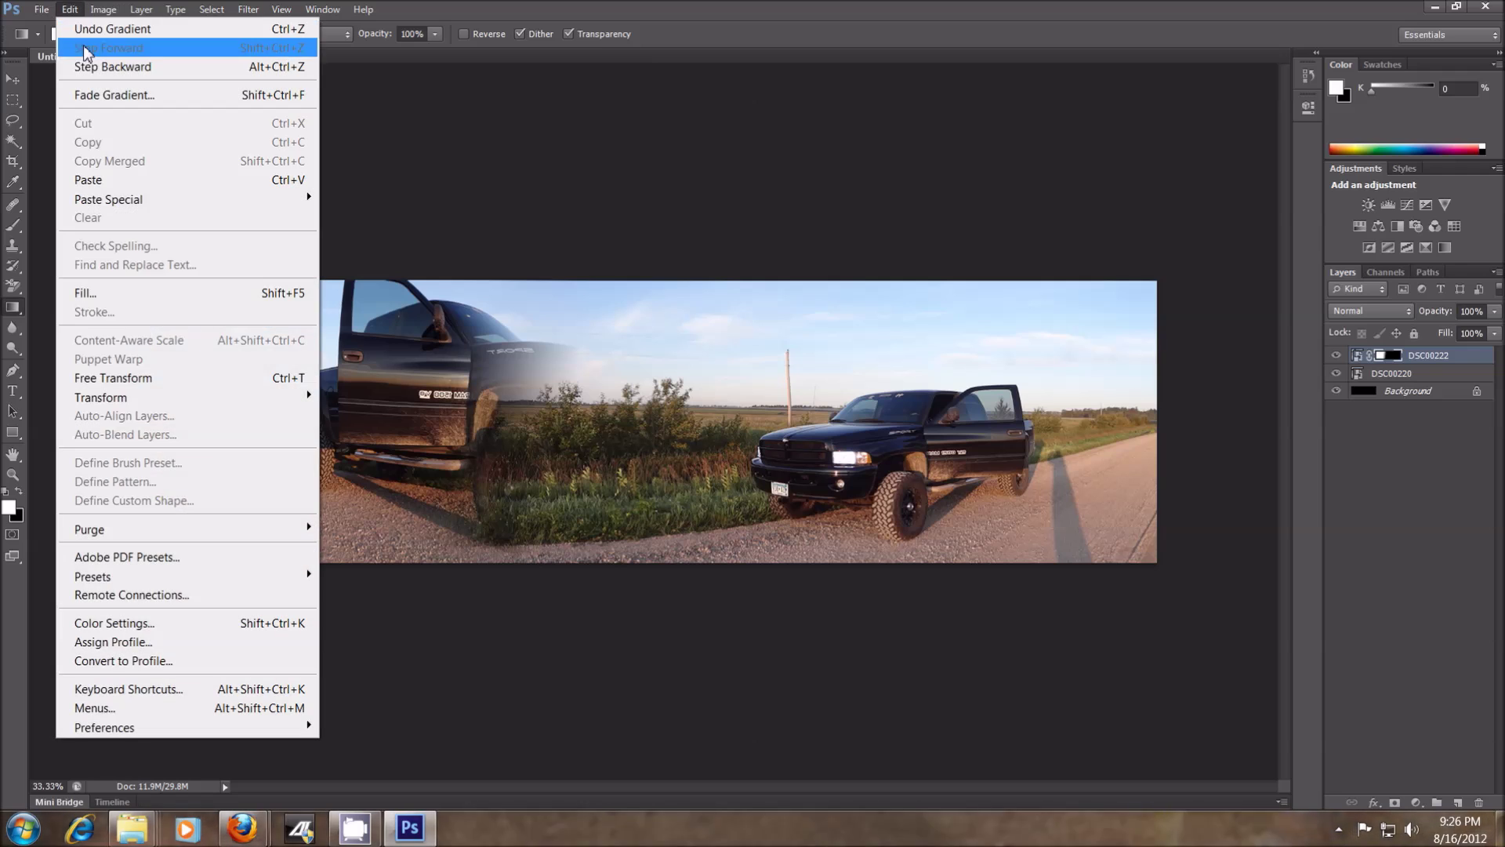
left_click(92, 63)
left_click(78, 12)
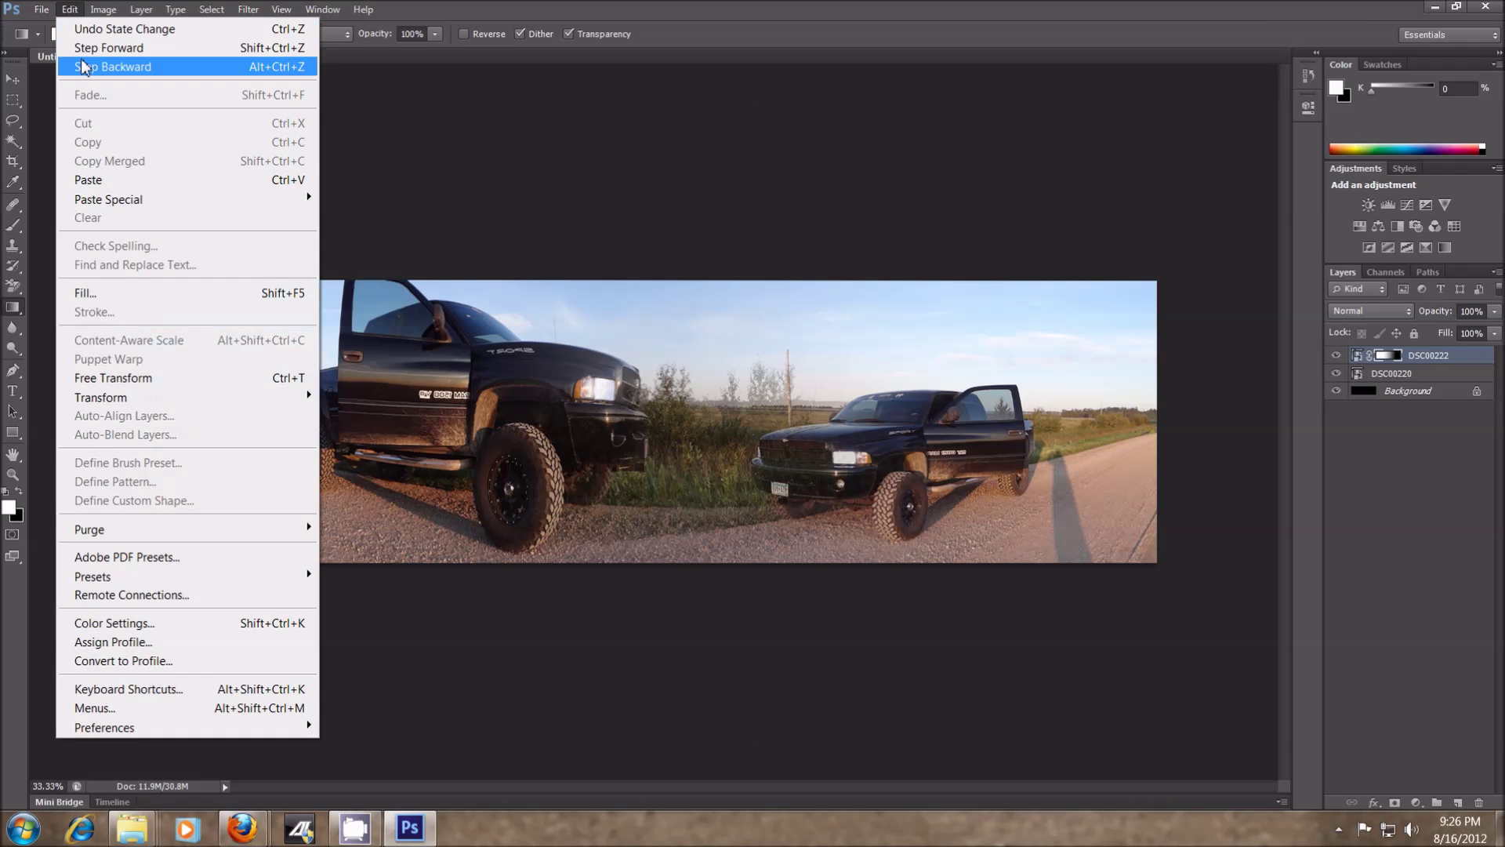
left_click(85, 63)
left_click(71, 10)
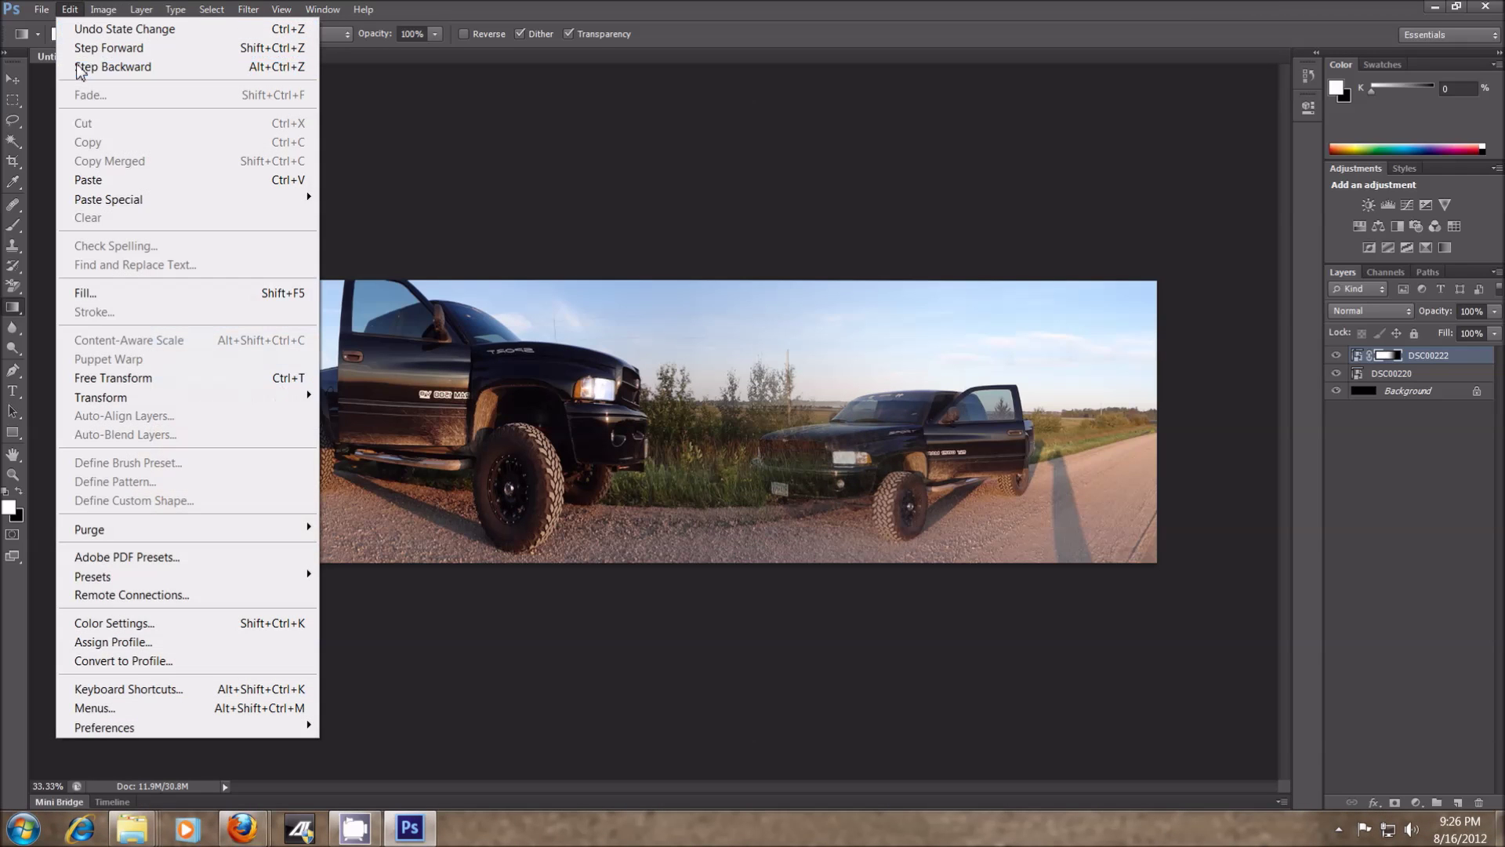
left_click(80, 64)
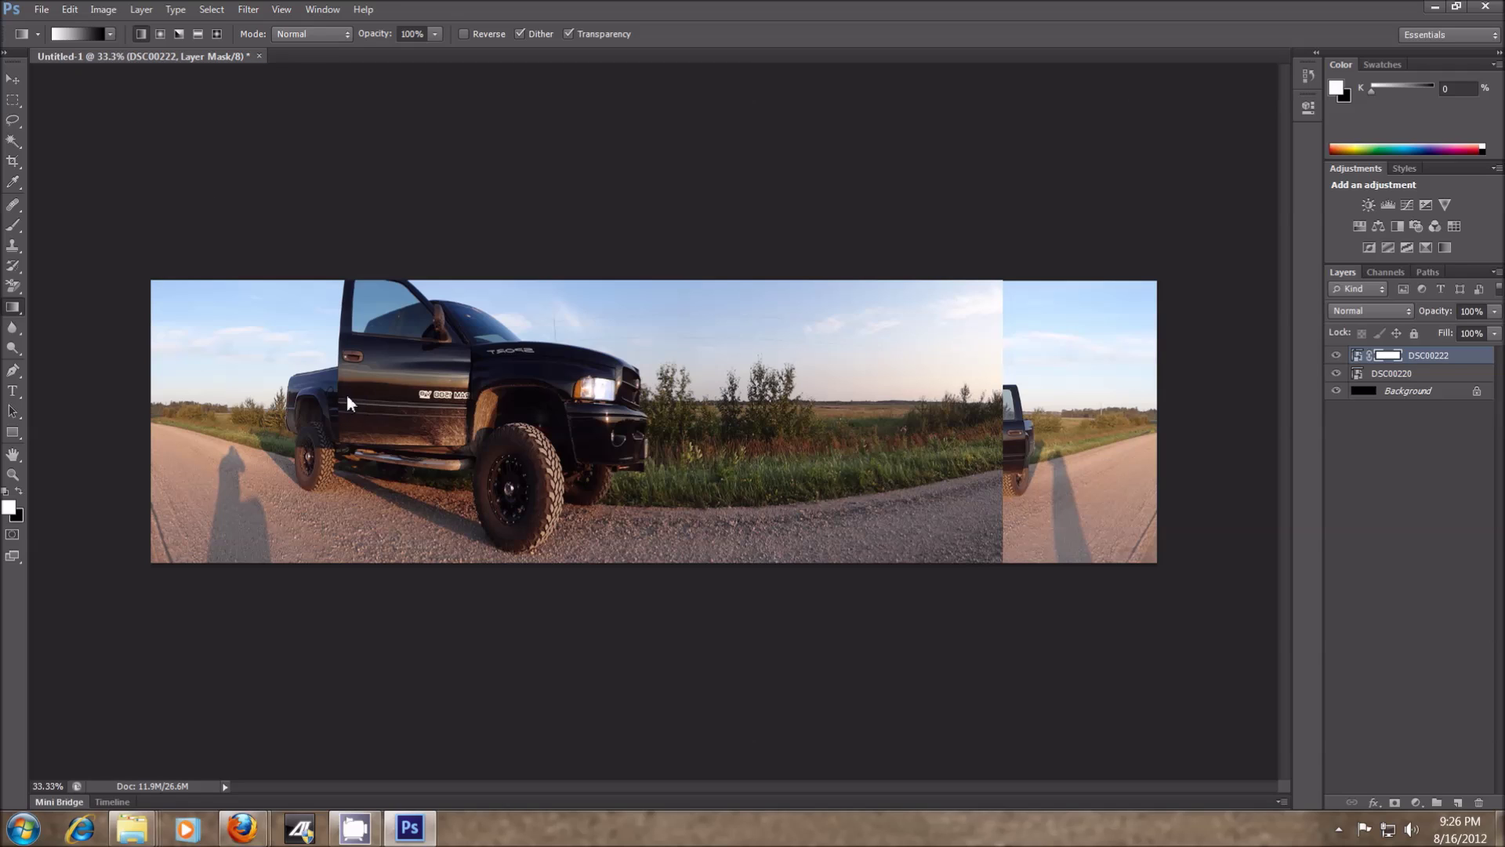
left_click_drag(341, 394, 795, 421)
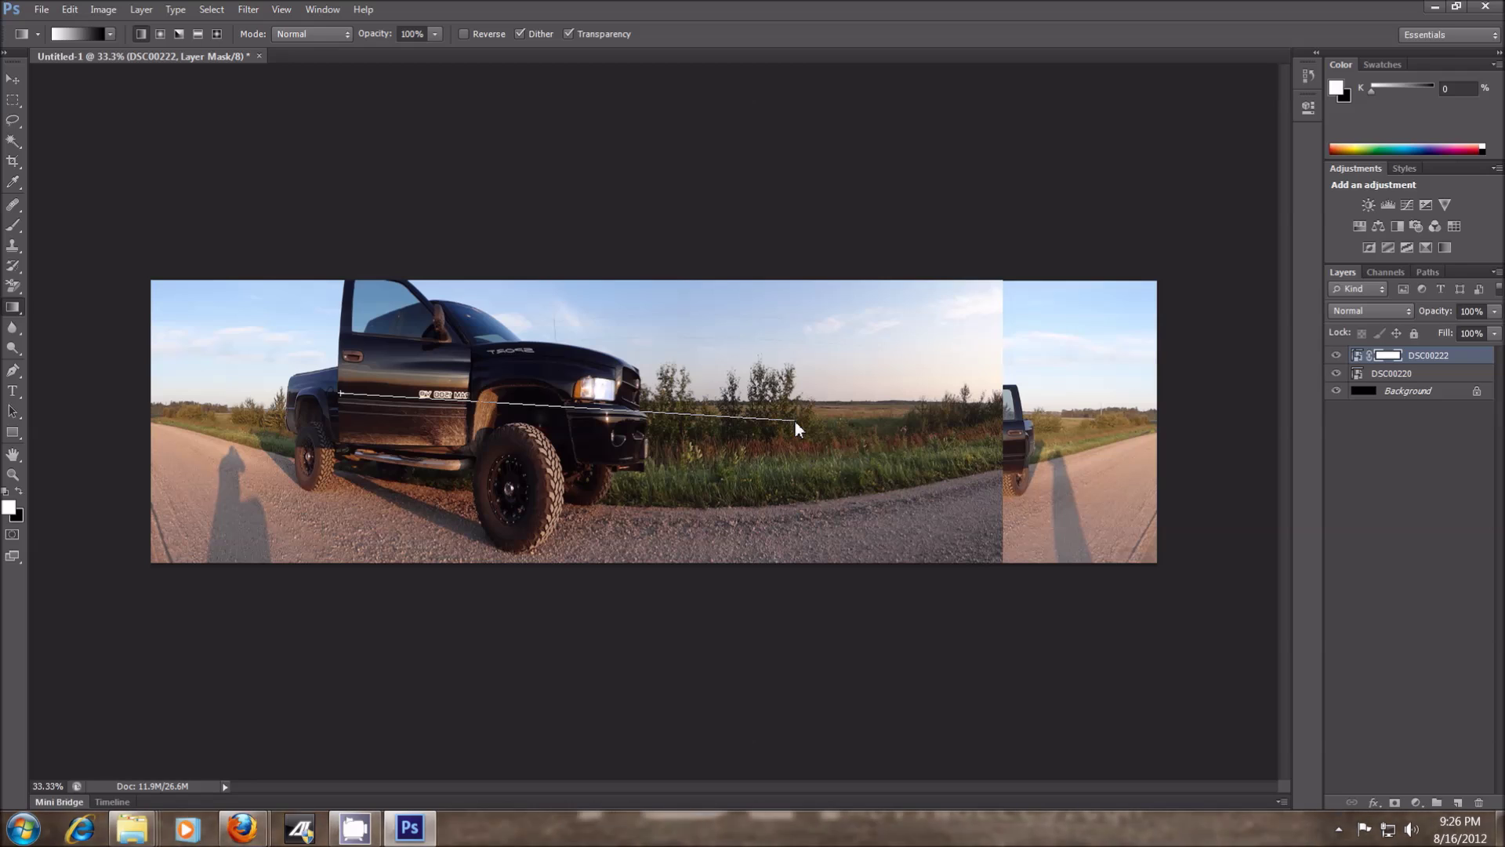
mouse_move(795, 421)
left_mouse_down()
mouse_move(648, 407)
mouse_move(794, 419)
left_mouse_up()
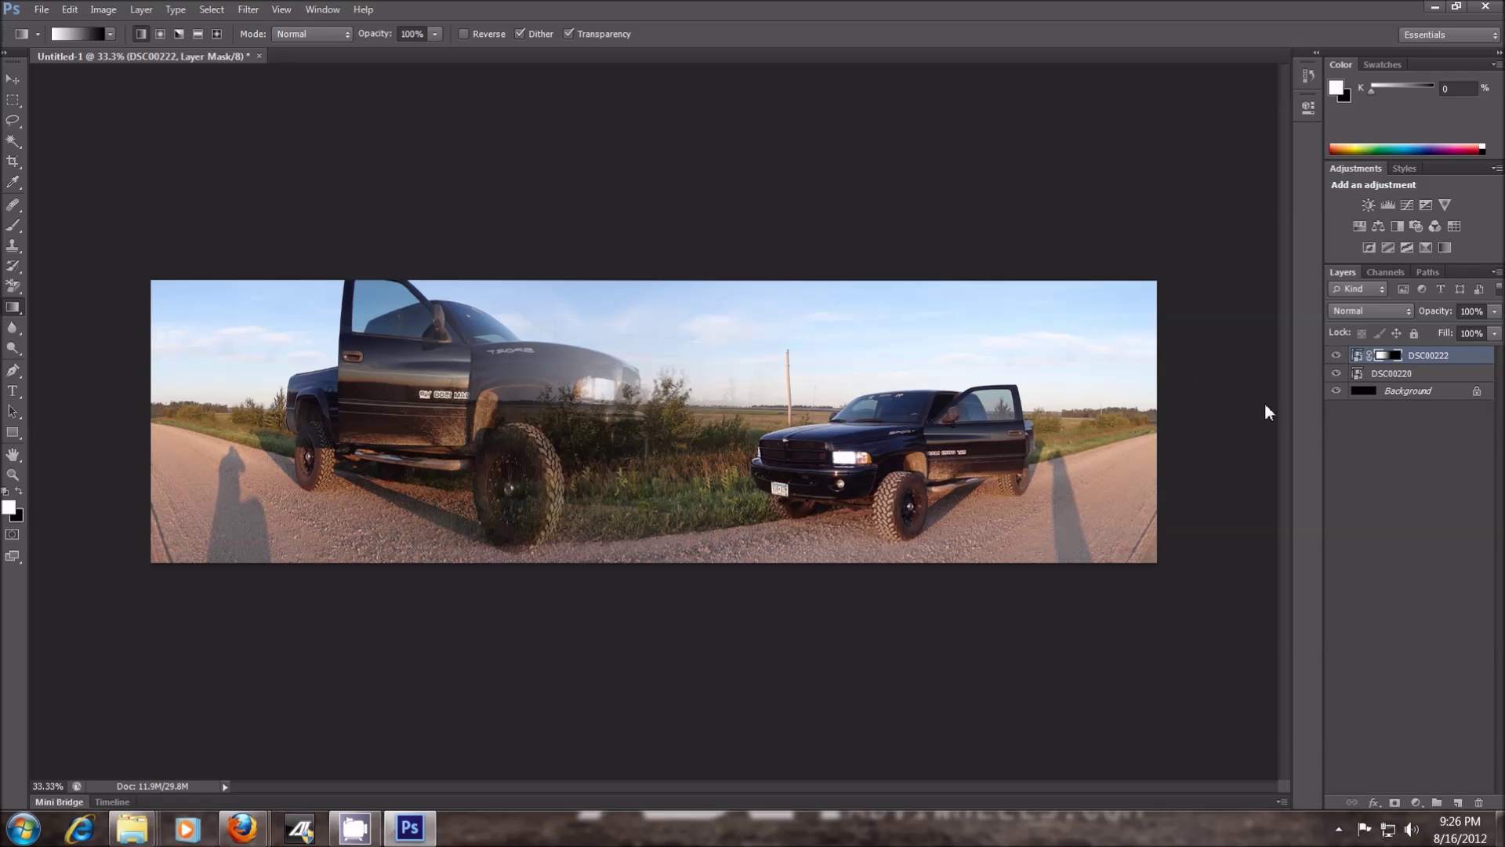
Select the DSC00220 layer and add a layer mask to it.
left_click(1401, 372)
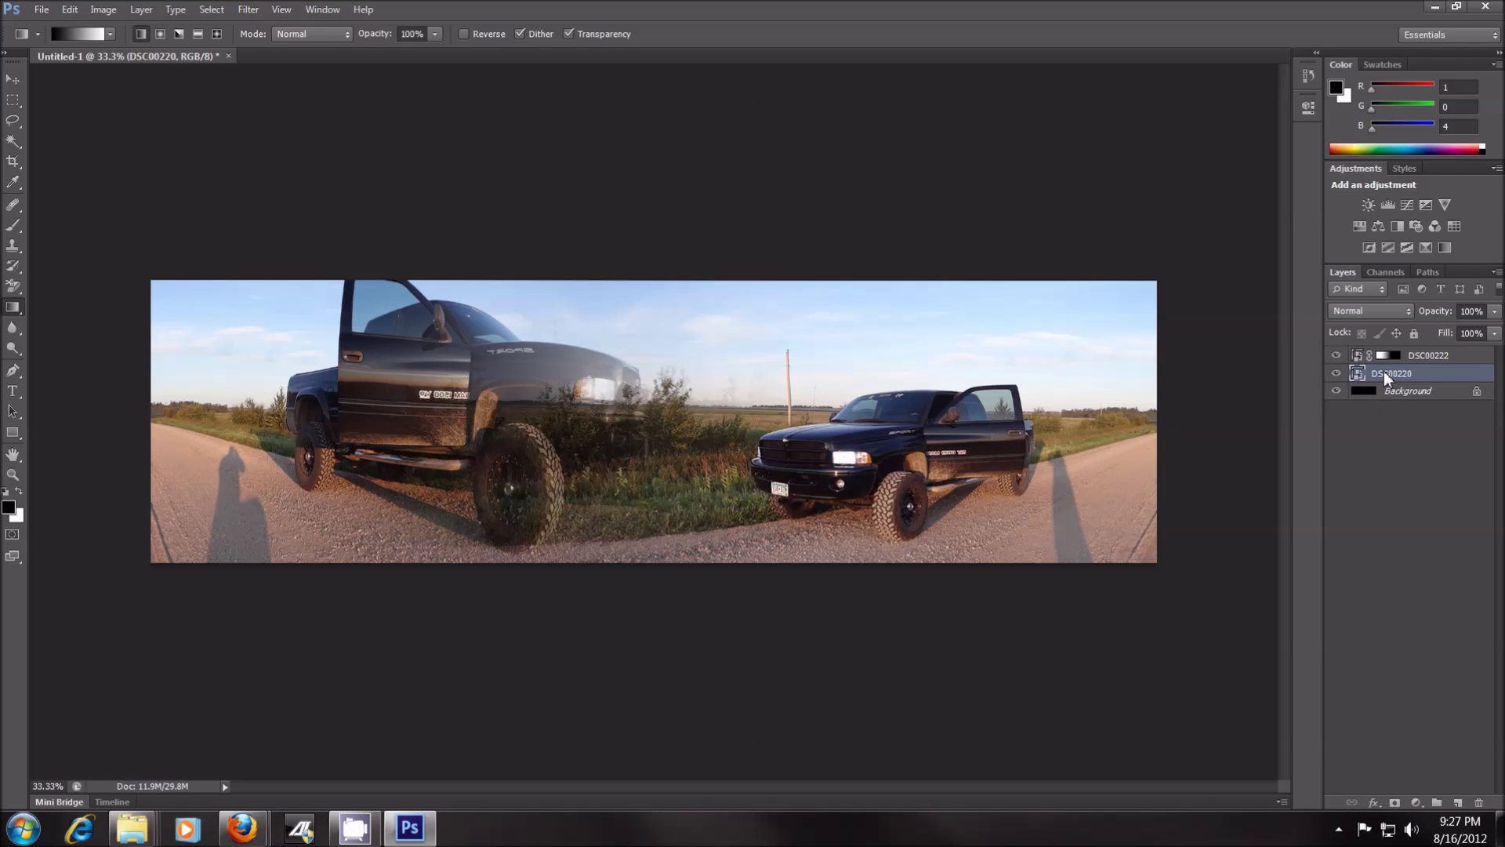
left_click(1394, 800)
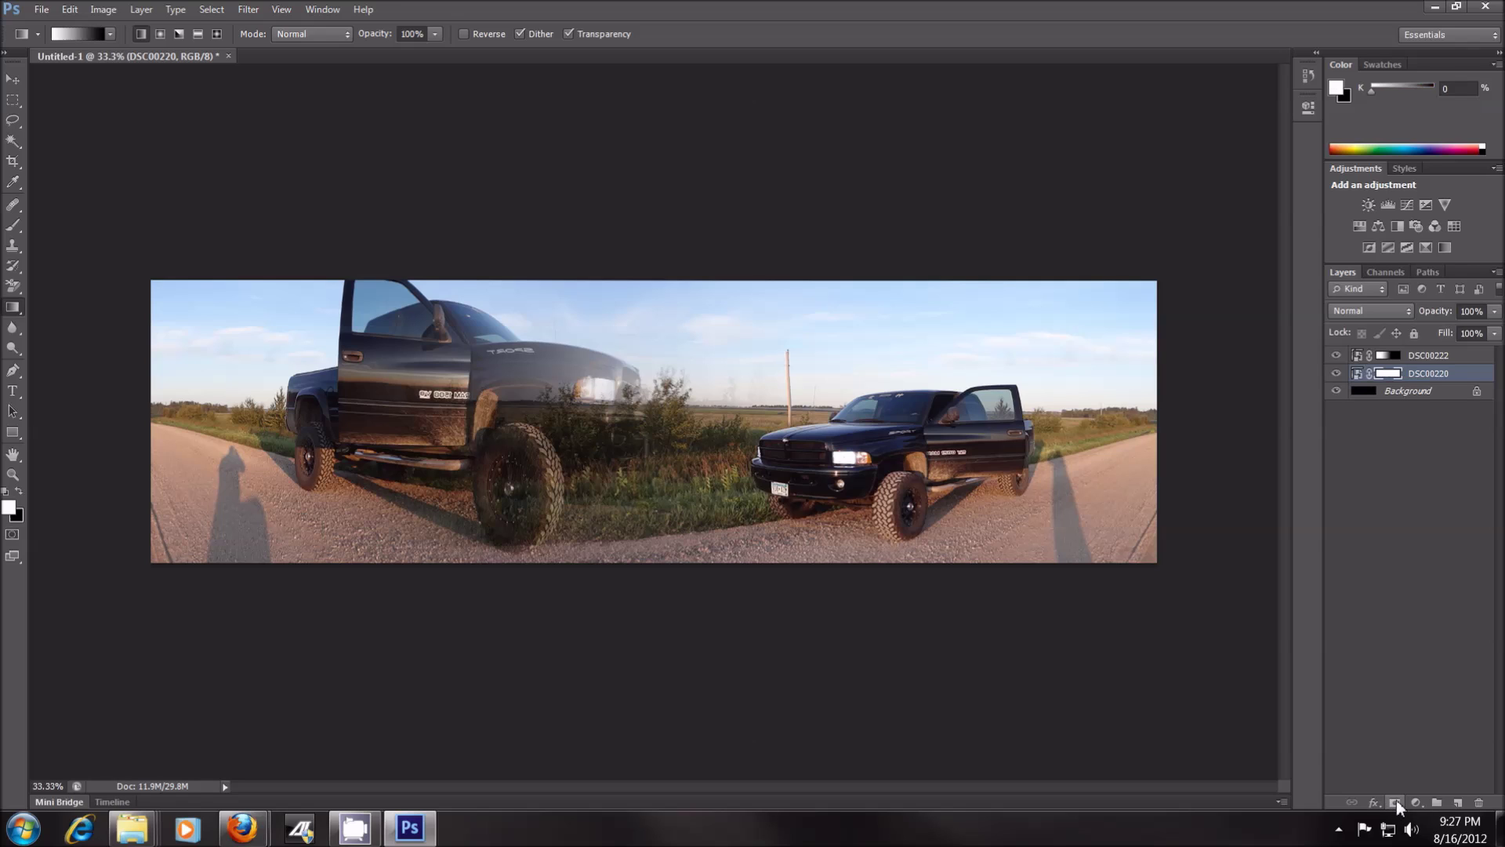
right_click(12, 307)
left_click(78, 306)
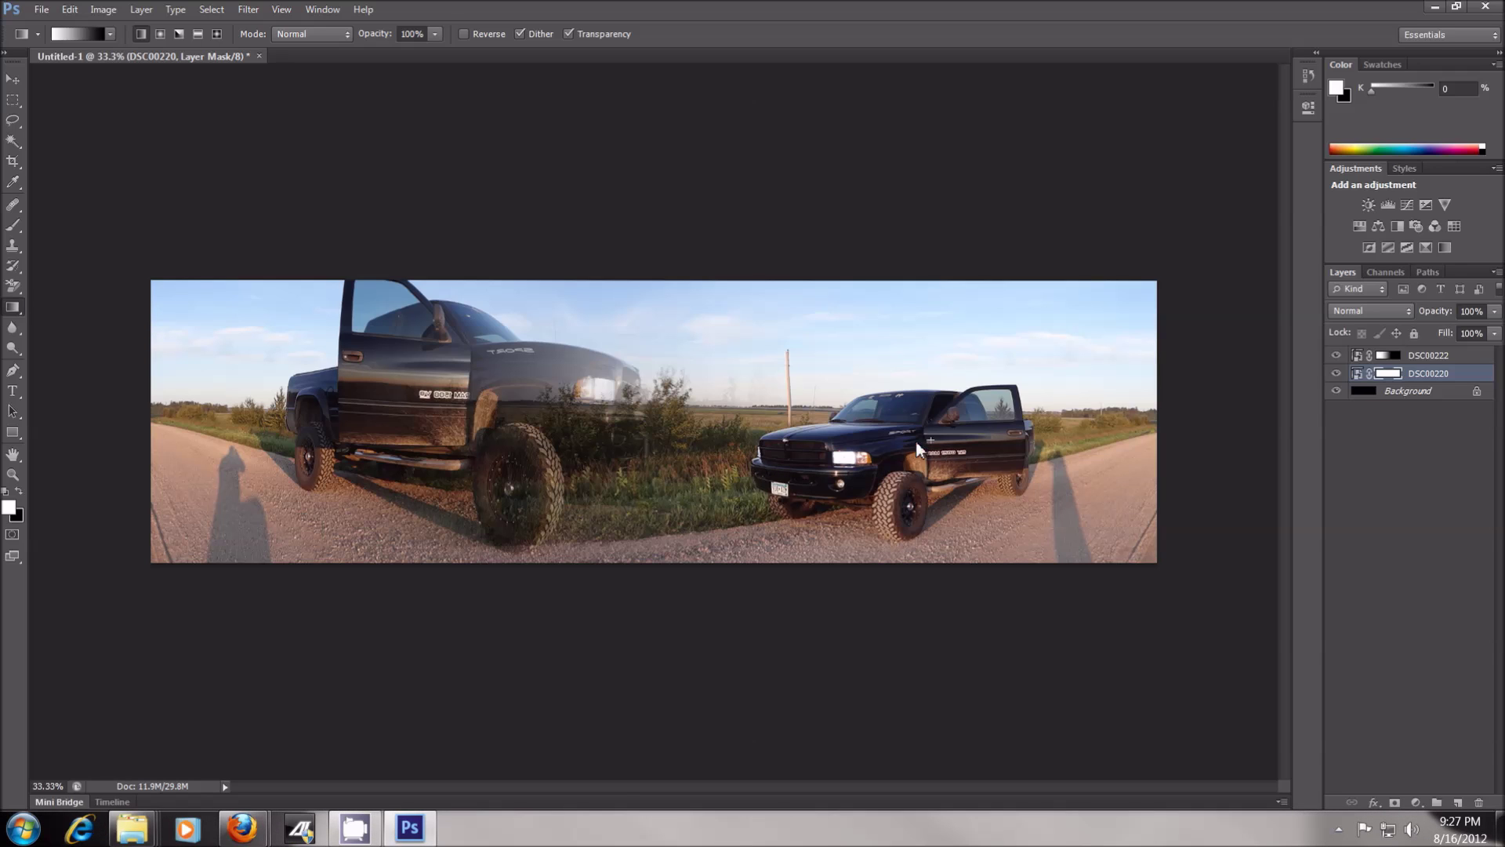
Draw a gradient on the DSC00220 mask so the right edge fades to black.
left_click_drag(916, 440, 666, 467)
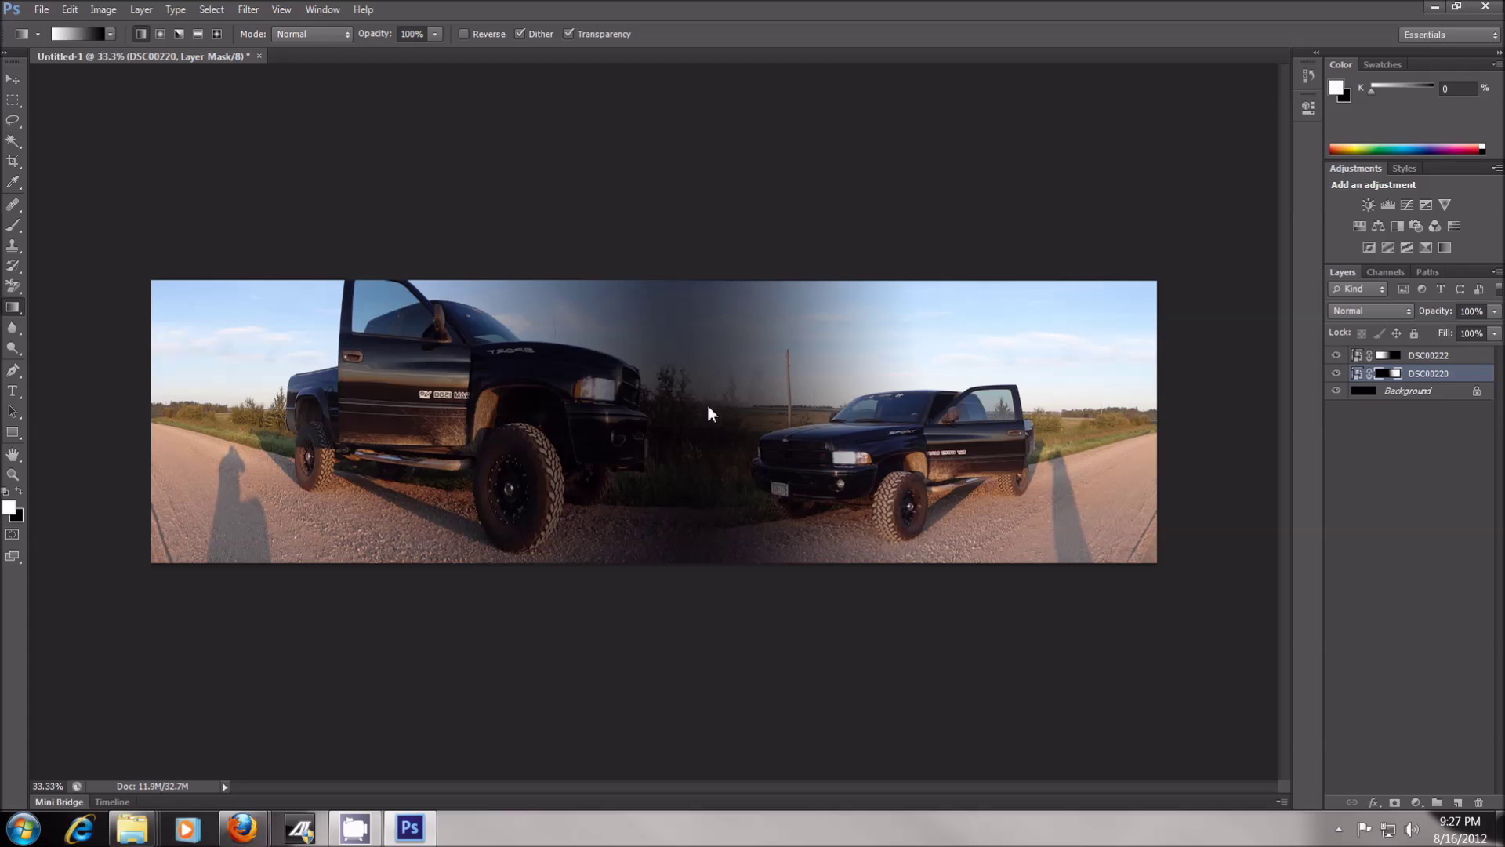
left_click_drag(980, 440, 1197, 477)
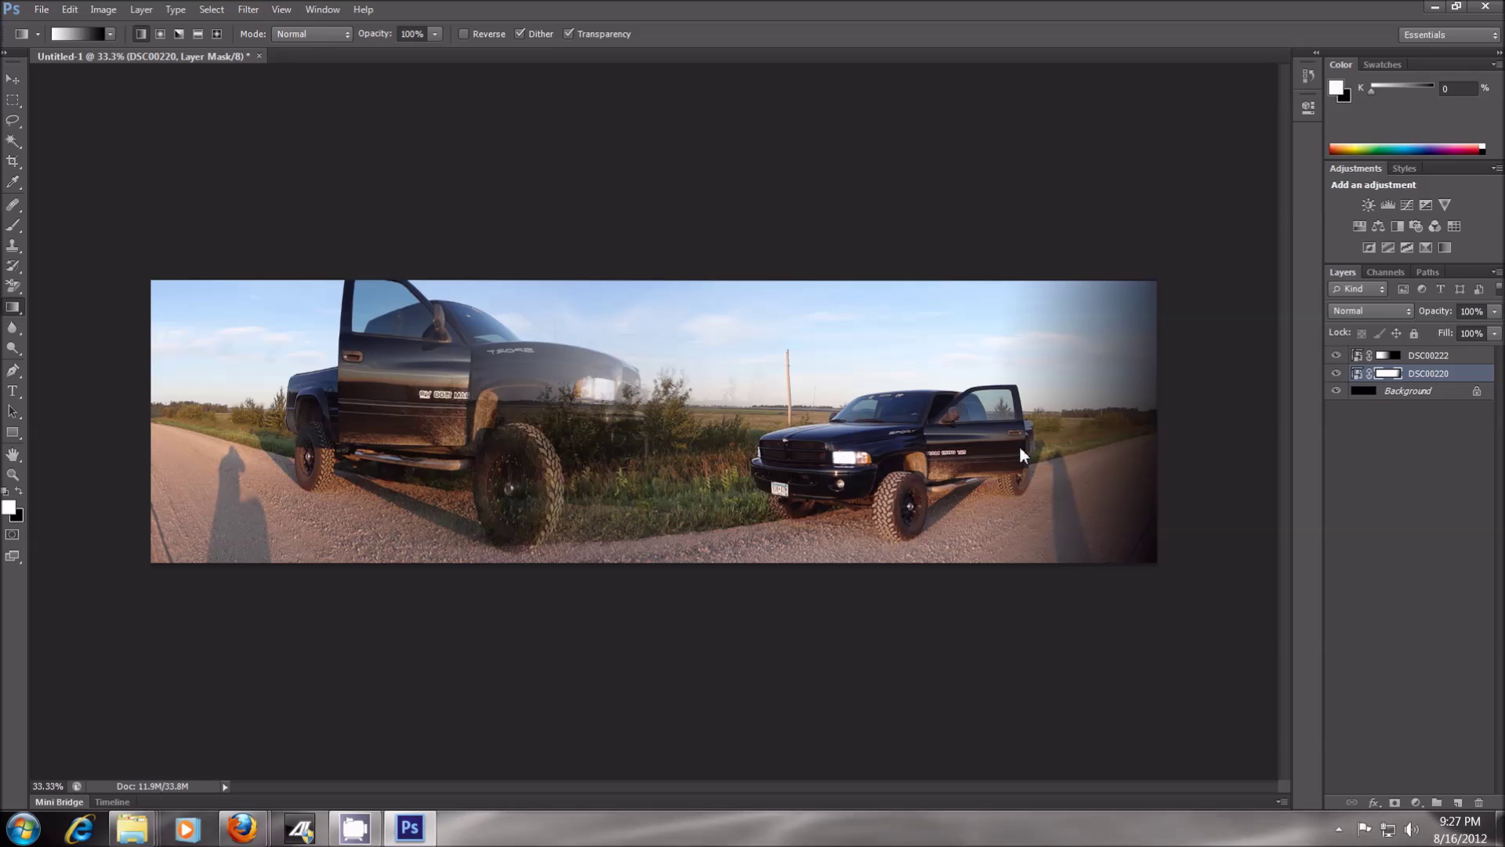
key("ctrl+z")
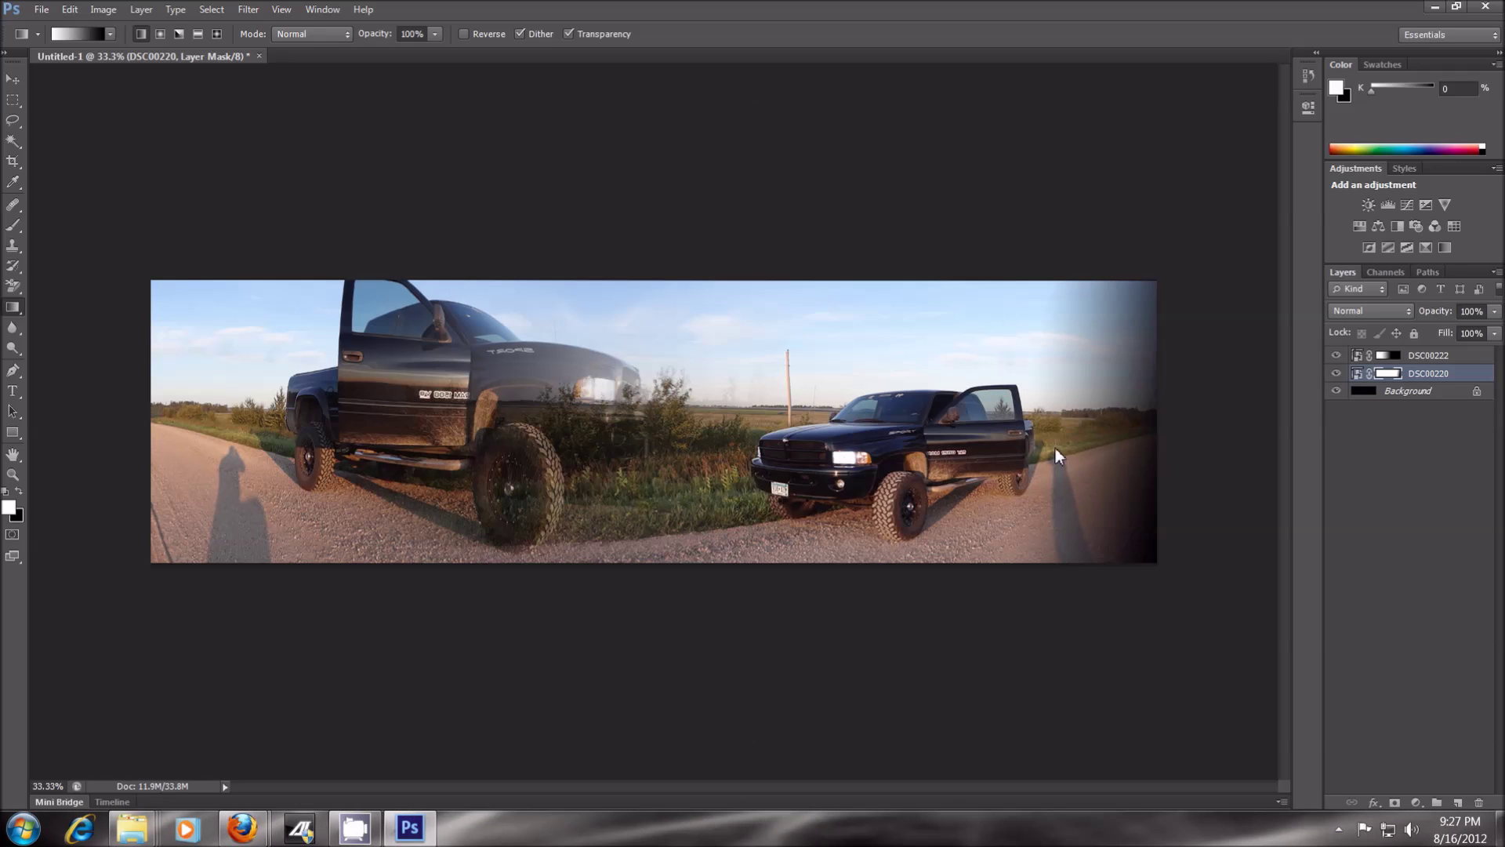
left_click_drag(863, 421, 1173, 465)
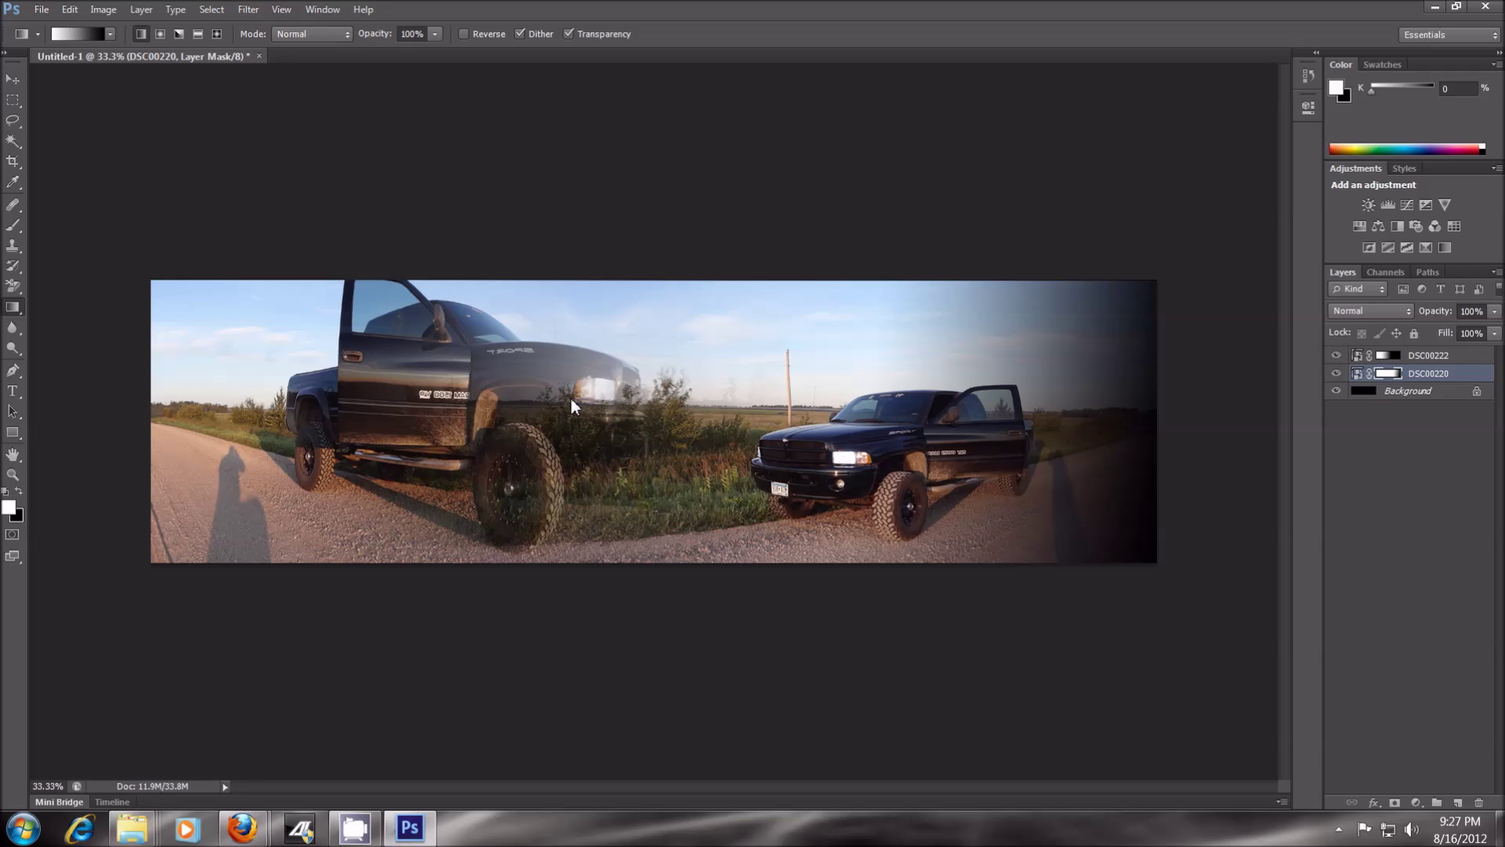
left_click(1423, 360)
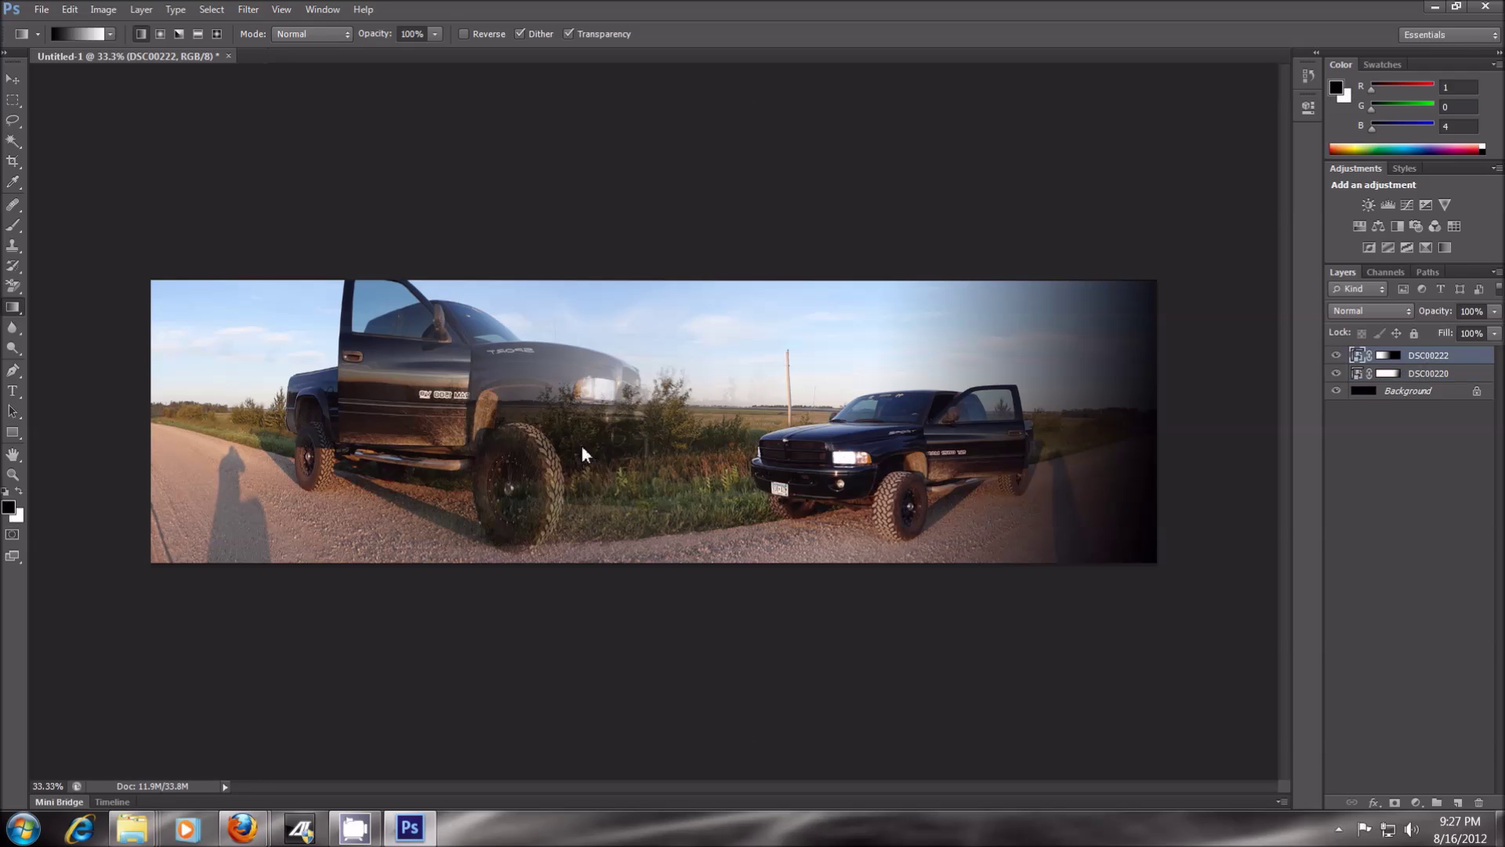
Dismiss the smart-object warning, target the DSC00222 mask, and redraw its blend gradient rightward.
left_click(497, 380)
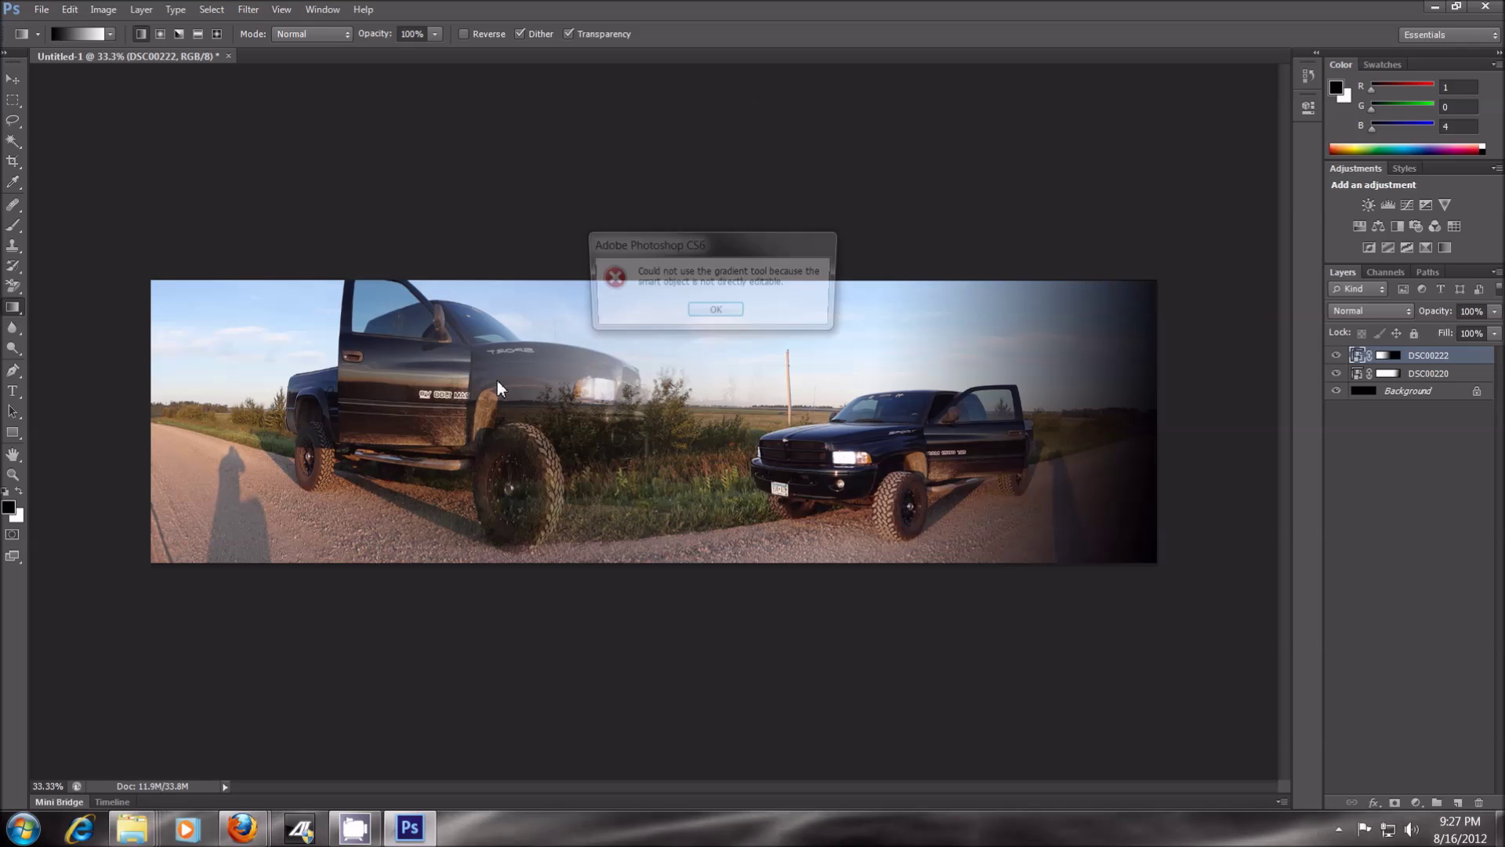
left_click(694, 314)
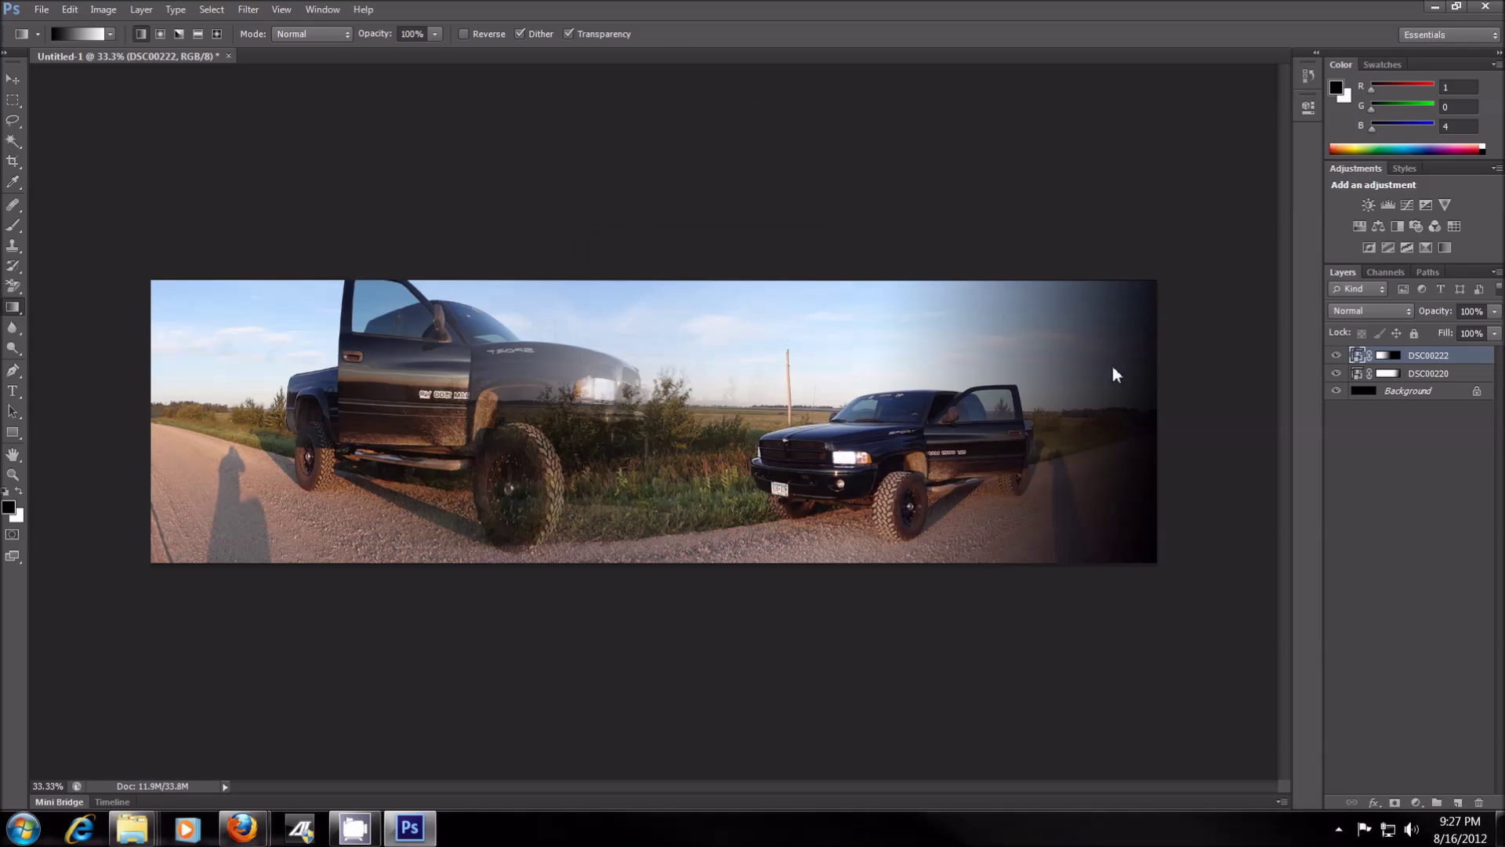
left_click(1385, 357)
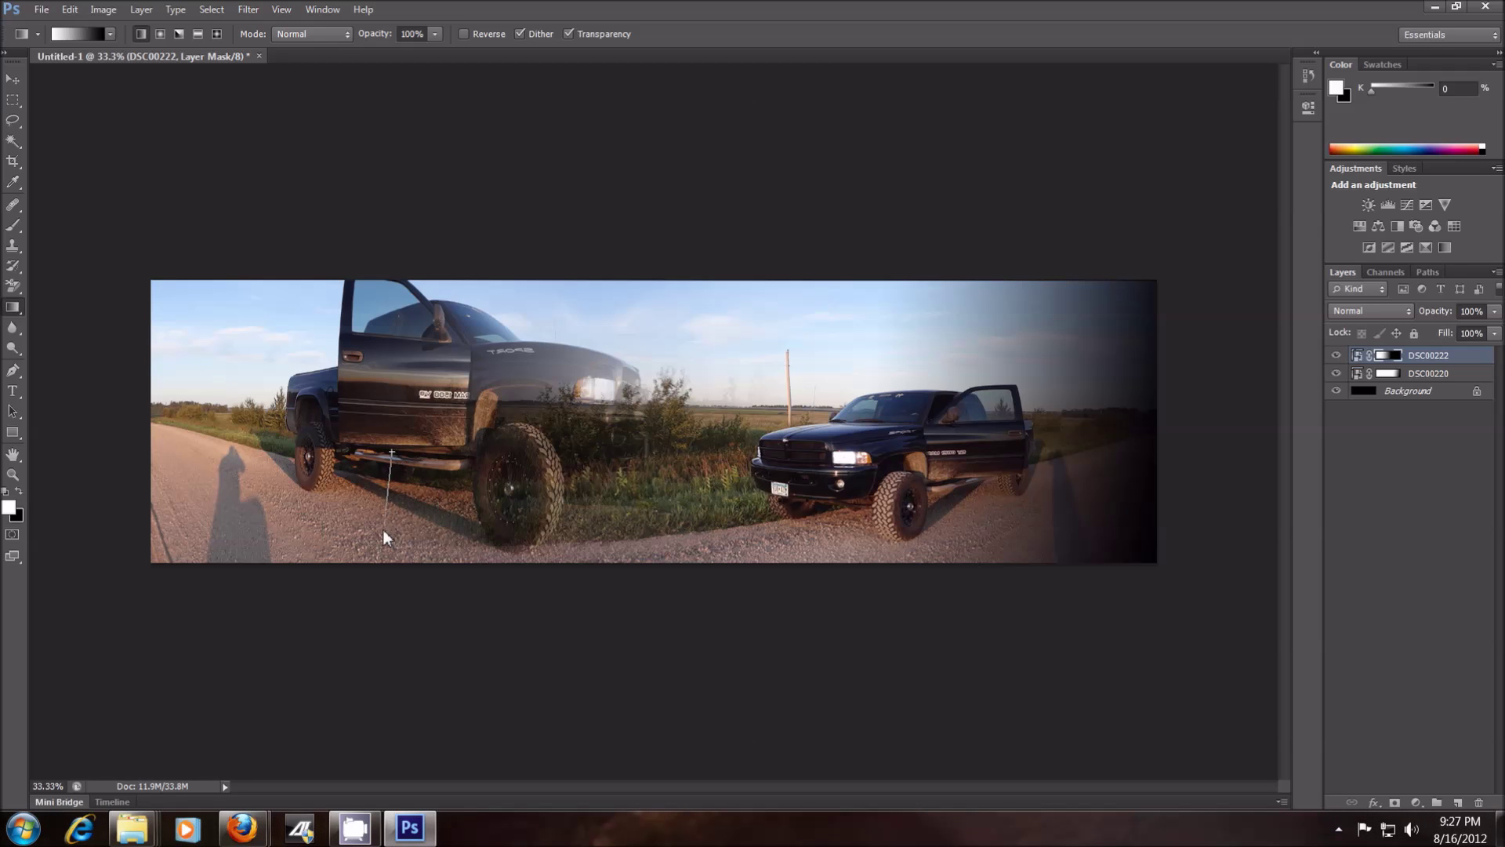
left_click_drag(382, 532, 382, 550)
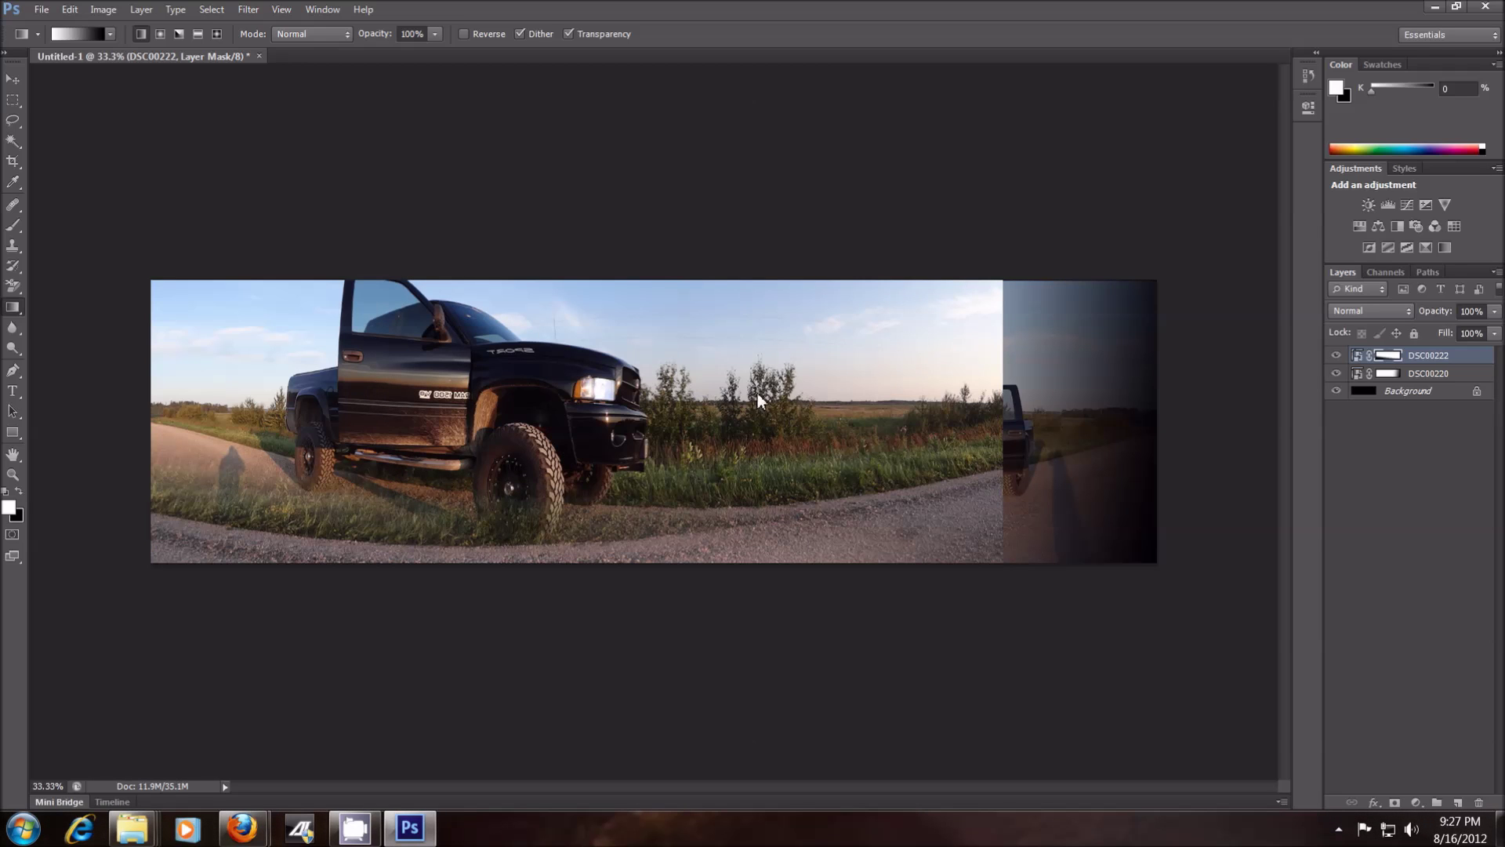
left_click_drag(650, 394, 1035, 409)
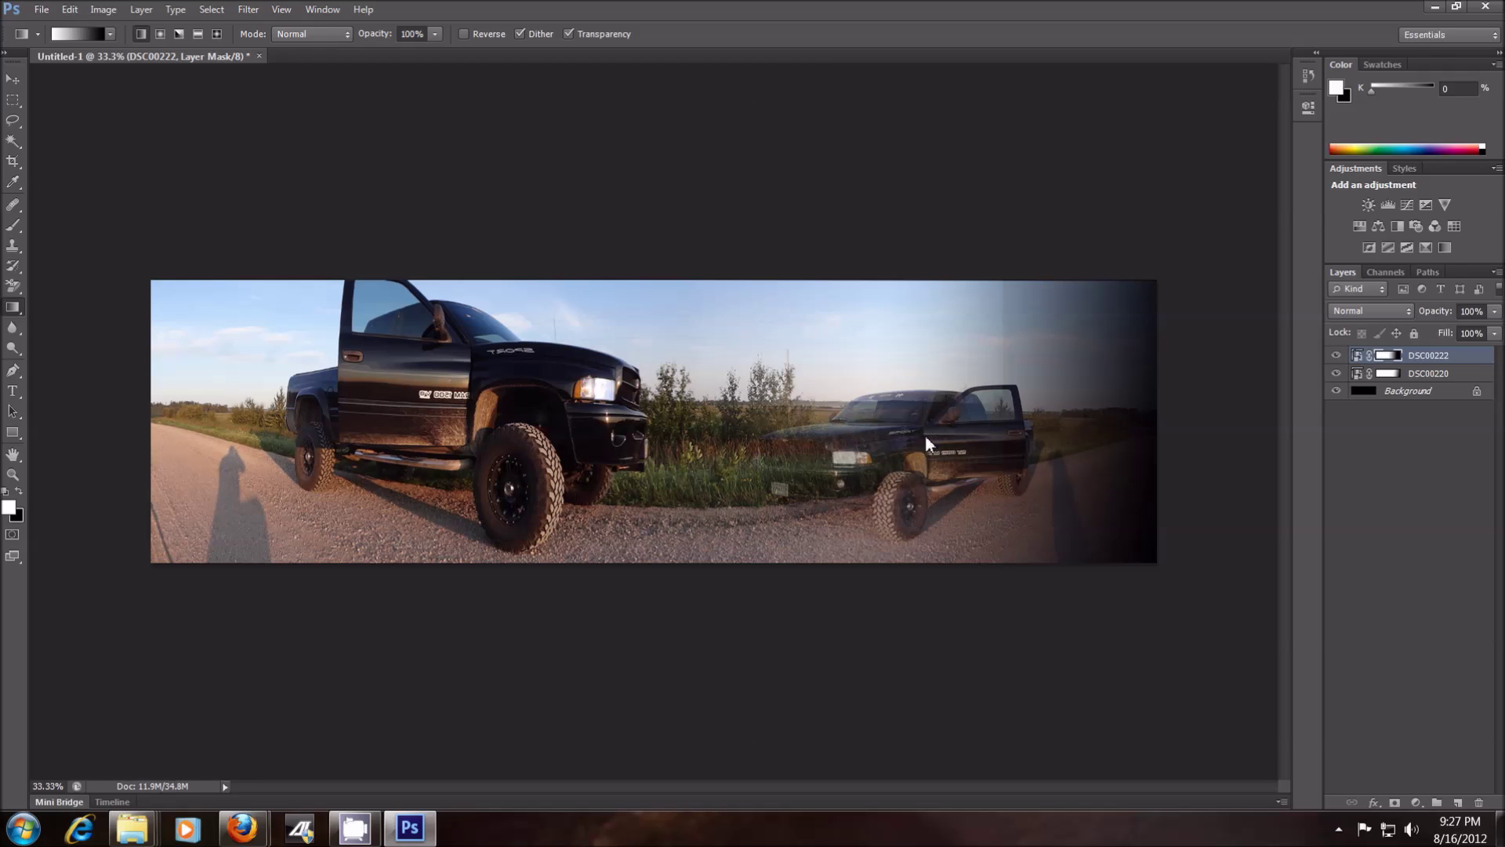